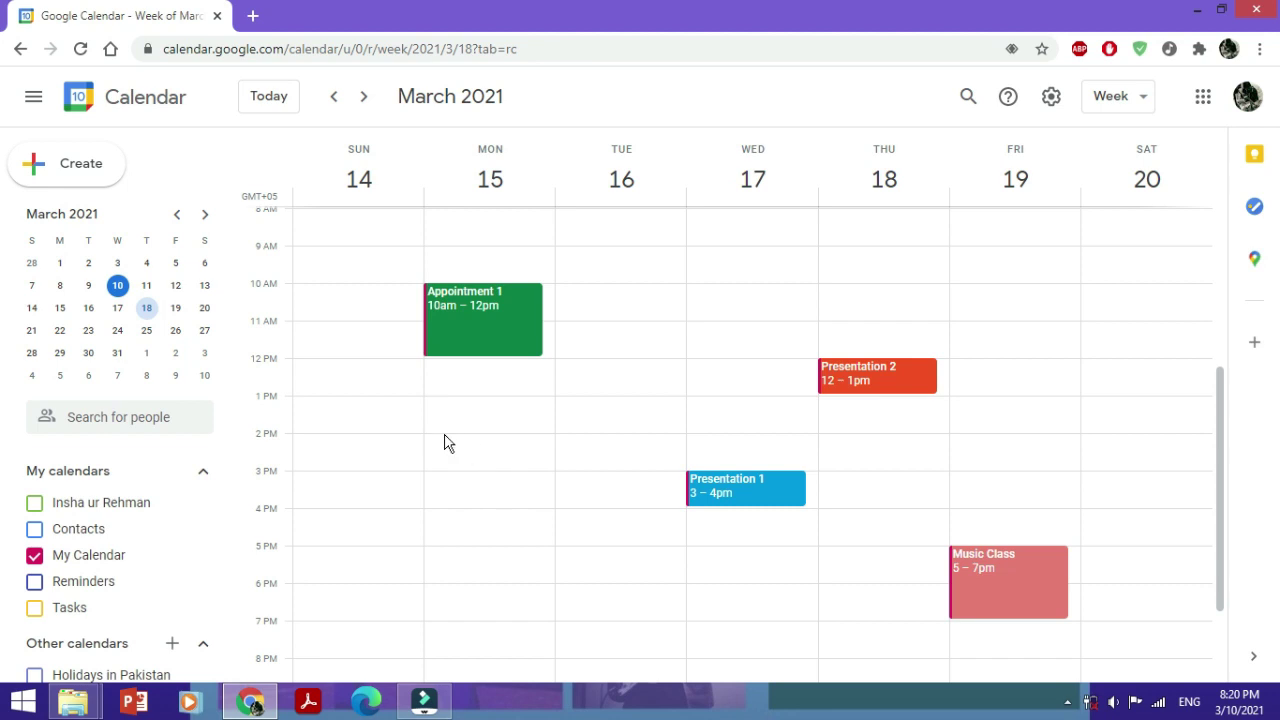
# Create Meeting 1 on Monday March 15 from 2pm to 3:30pm
pyautogui.click(427, 442)
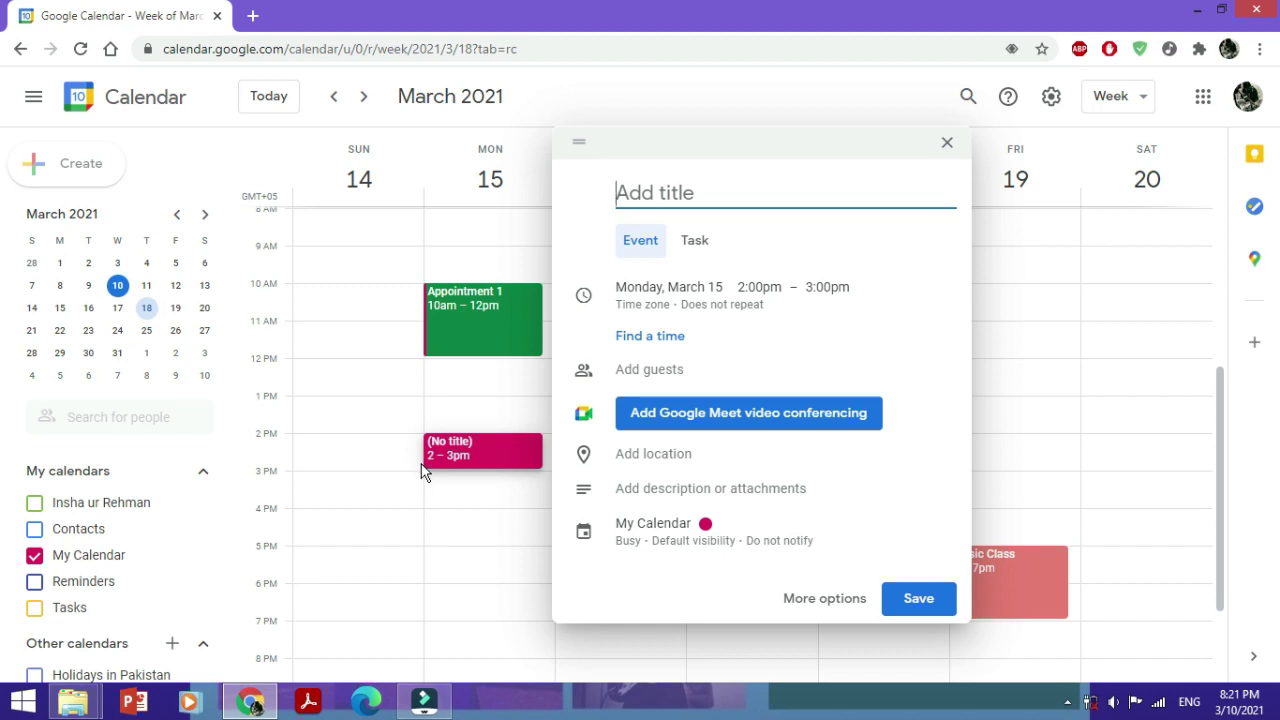
pyautogui.write('Meeting 1')
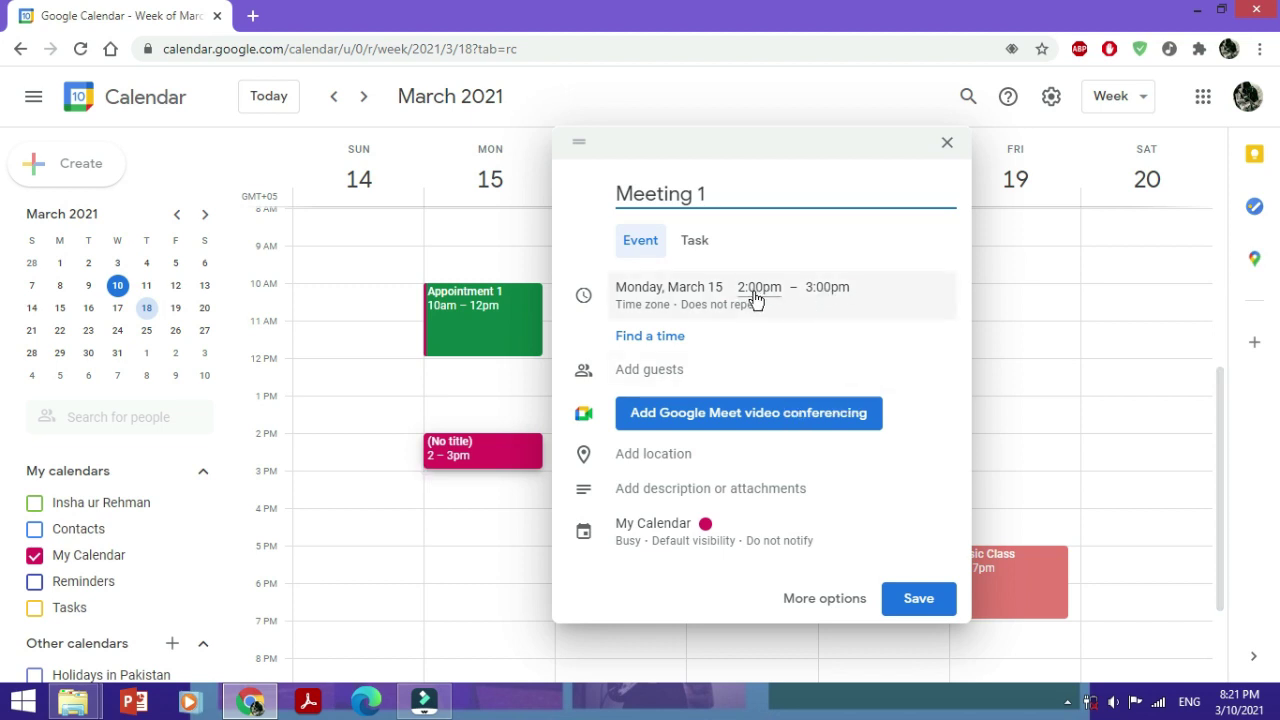
pyautogui.click(805, 290)
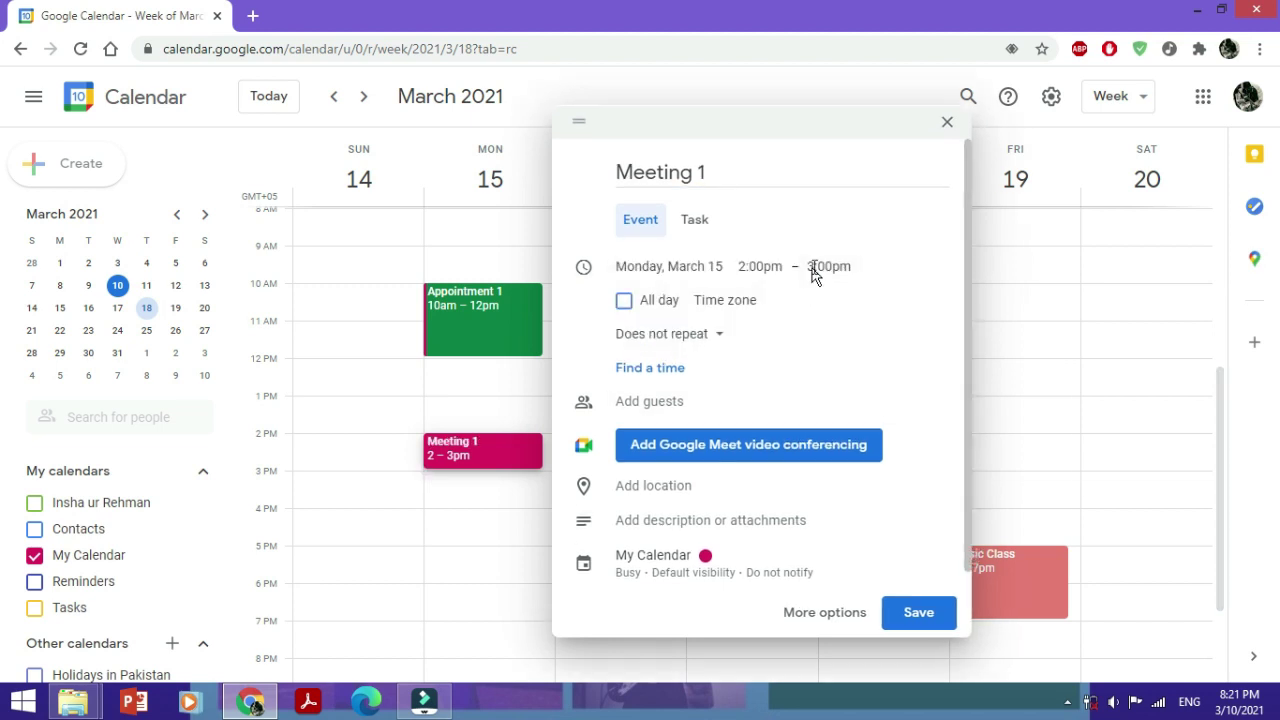
pyautogui.click(820, 266)
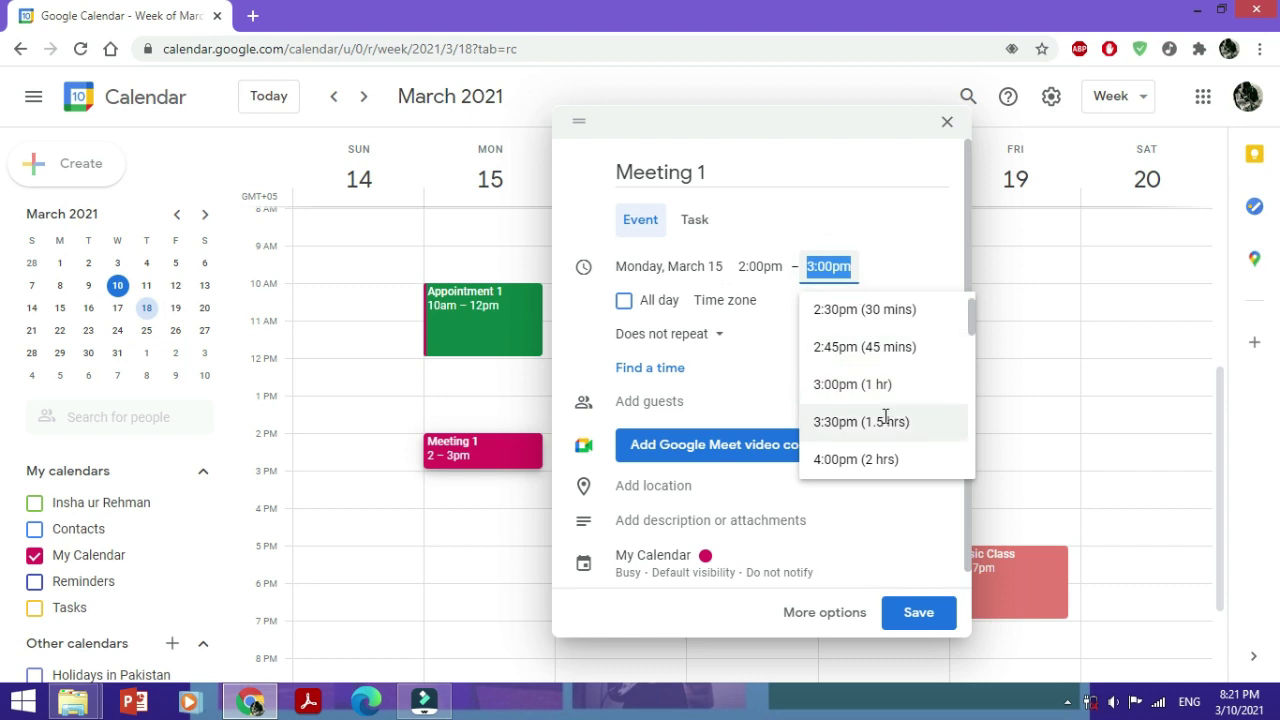
pyautogui.click(885, 422)
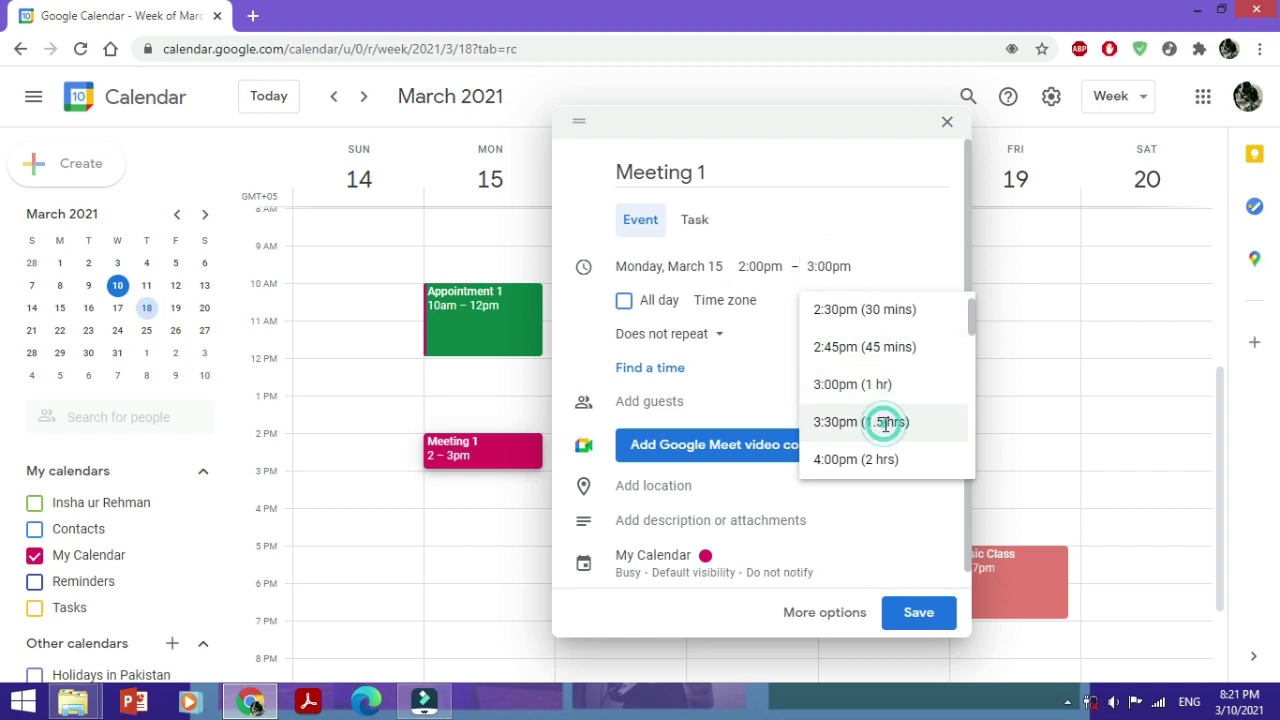
# Invite one guest by e-mail and reveal the event's calendar, colour and reminder settings
pyautogui.click(685, 400)
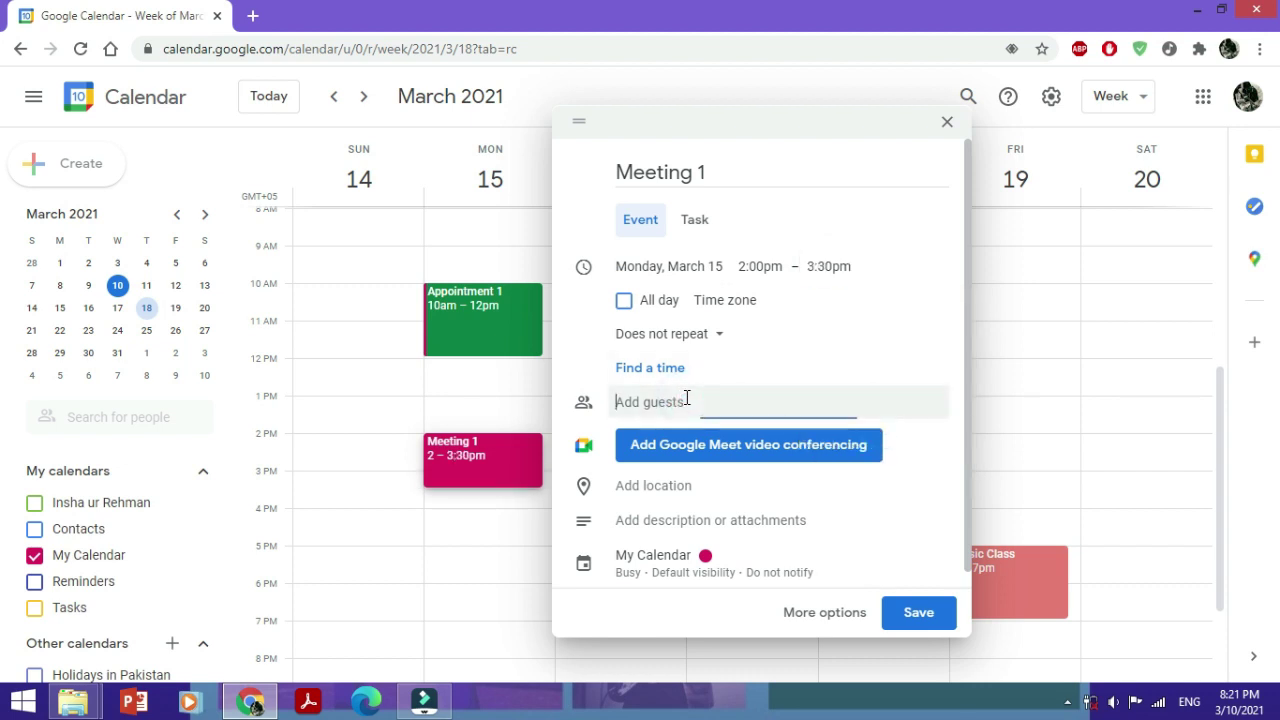
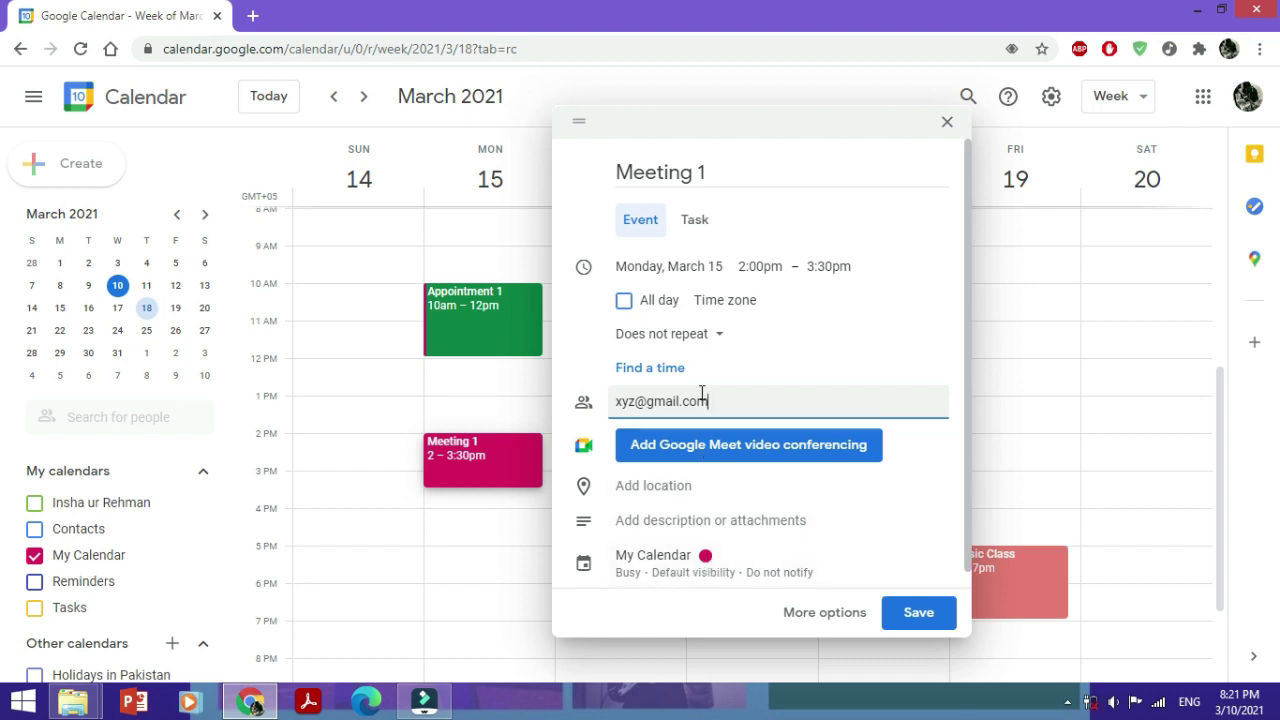
pyautogui.click(645, 582)
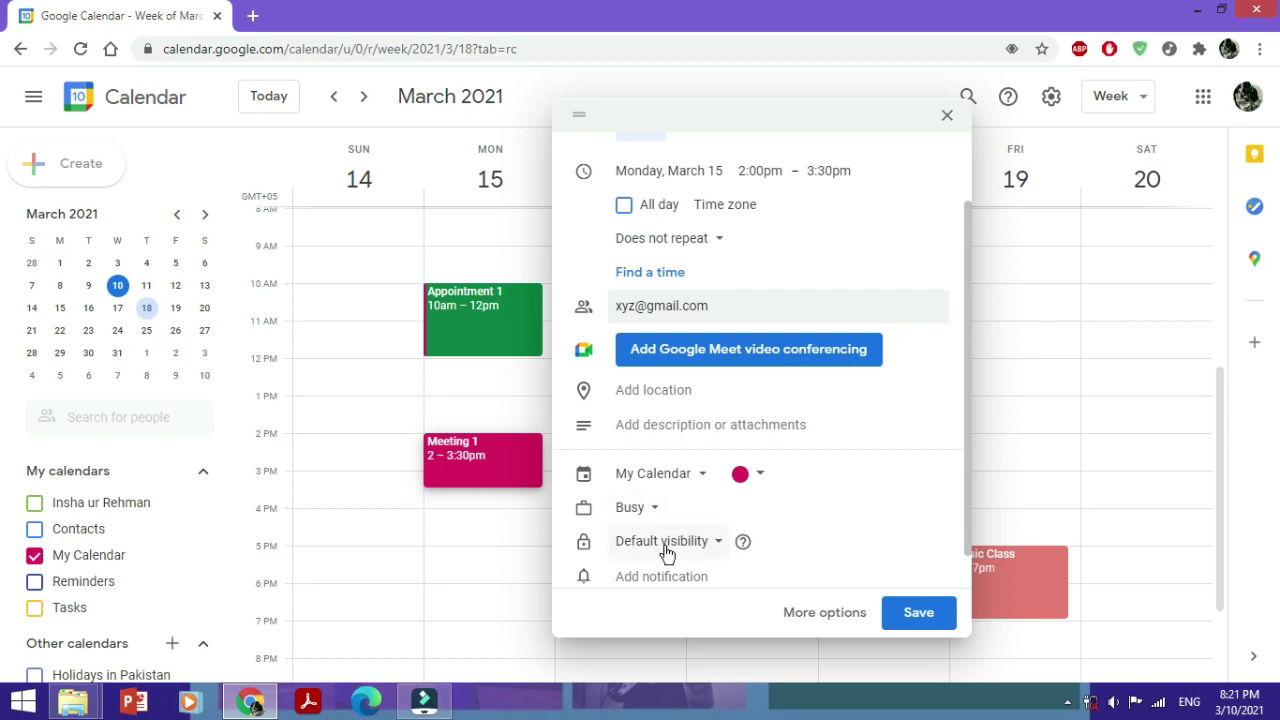
# Colour Meeting 1 Lavender, add a reminder 1 hour before, and save it
pyautogui.click(760, 476)
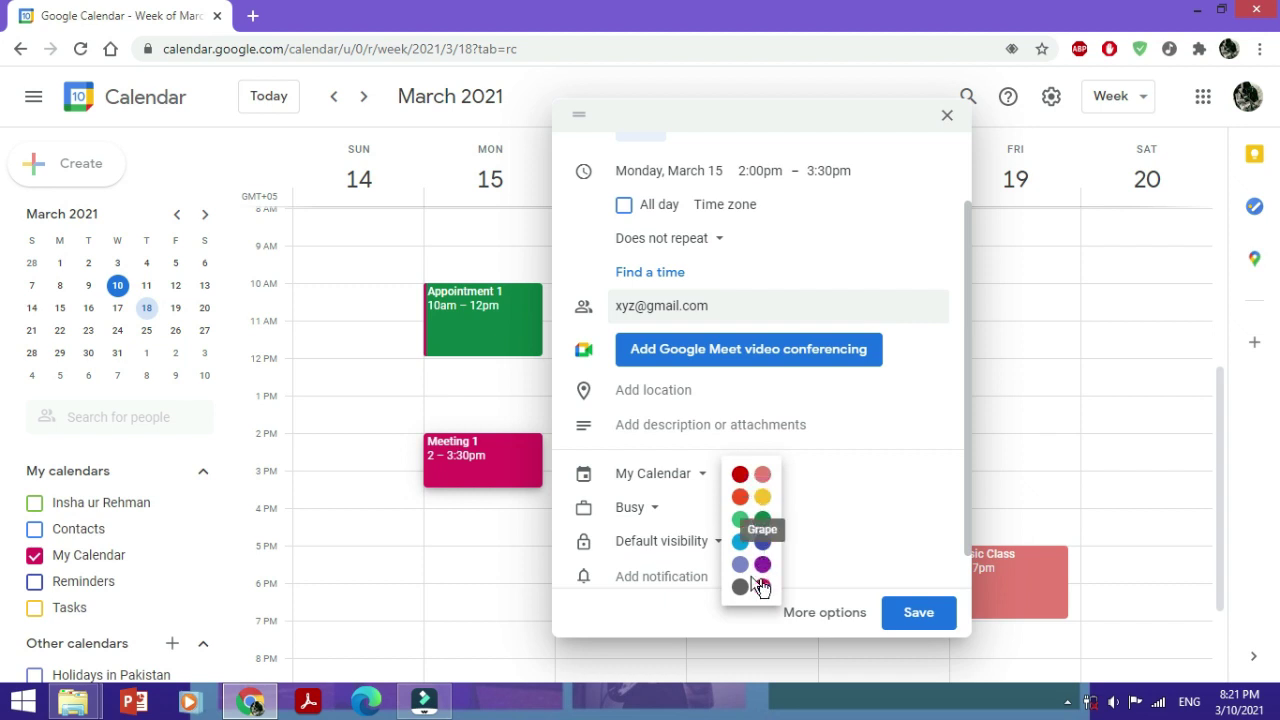
pyautogui.click(740, 564)
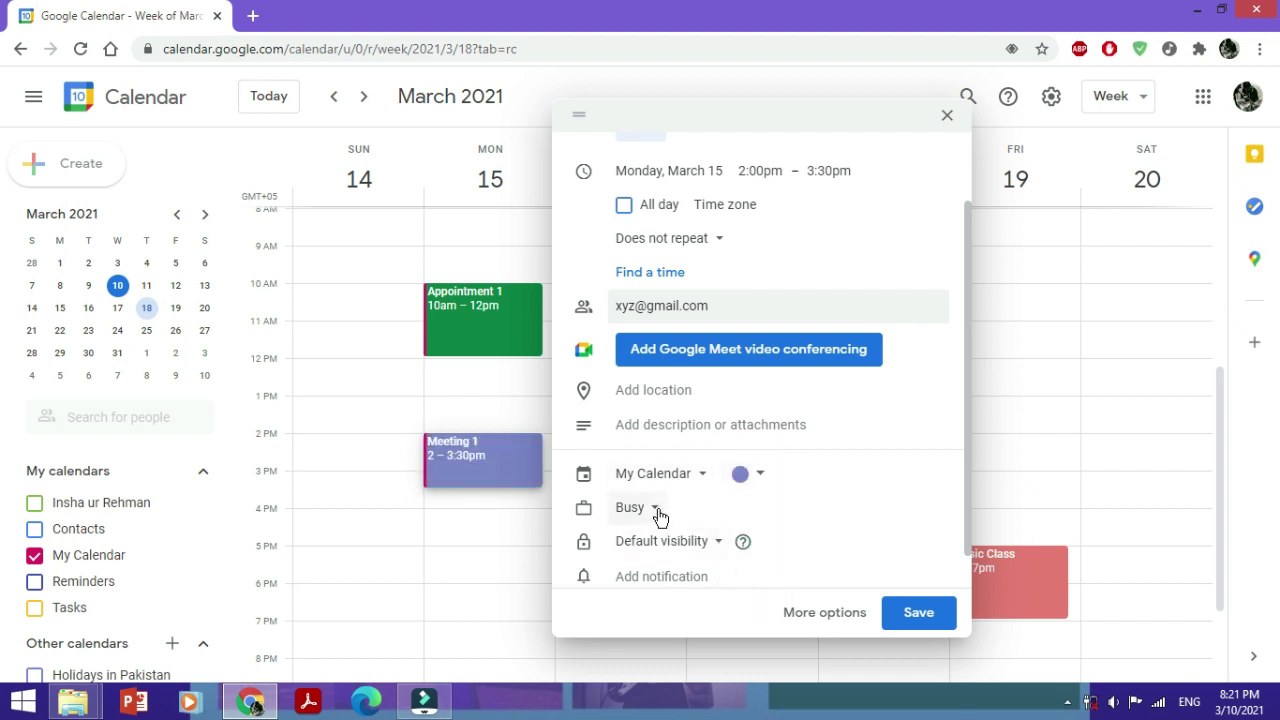
pyautogui.click(709, 576)
pyautogui.click(709, 574)
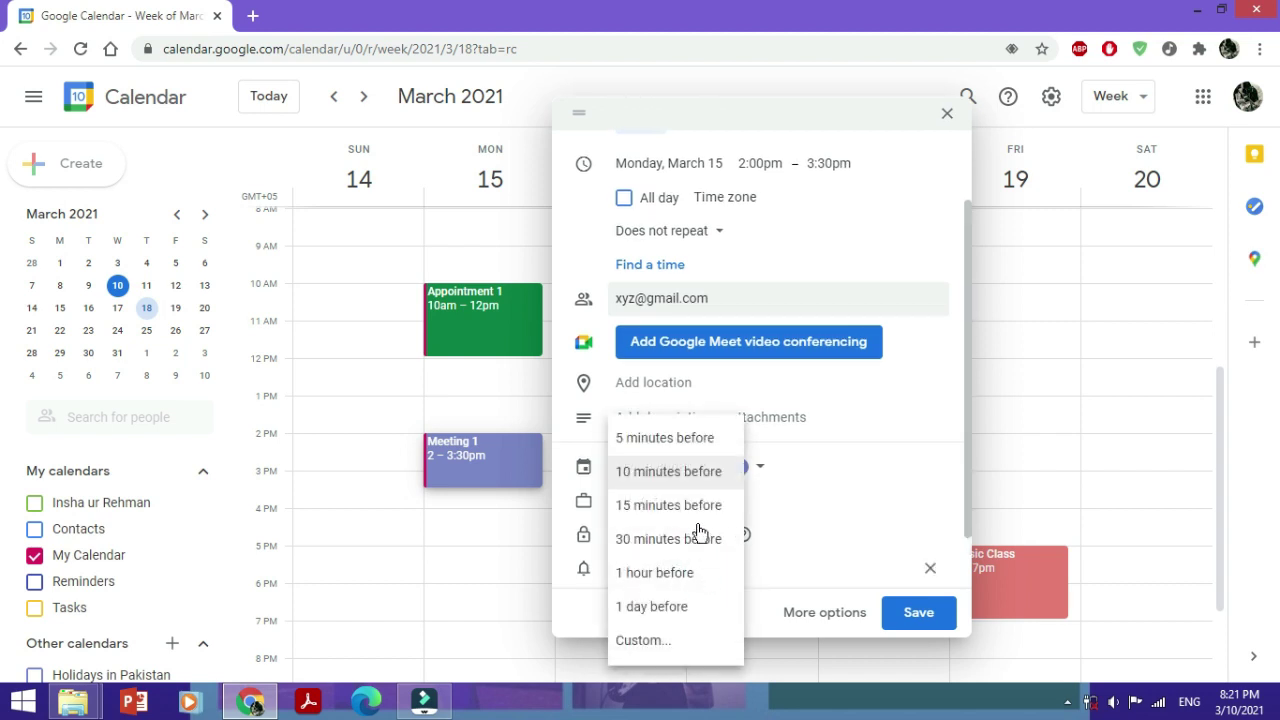
pyautogui.click(689, 583)
pyautogui.scroll(1, 829, 557)
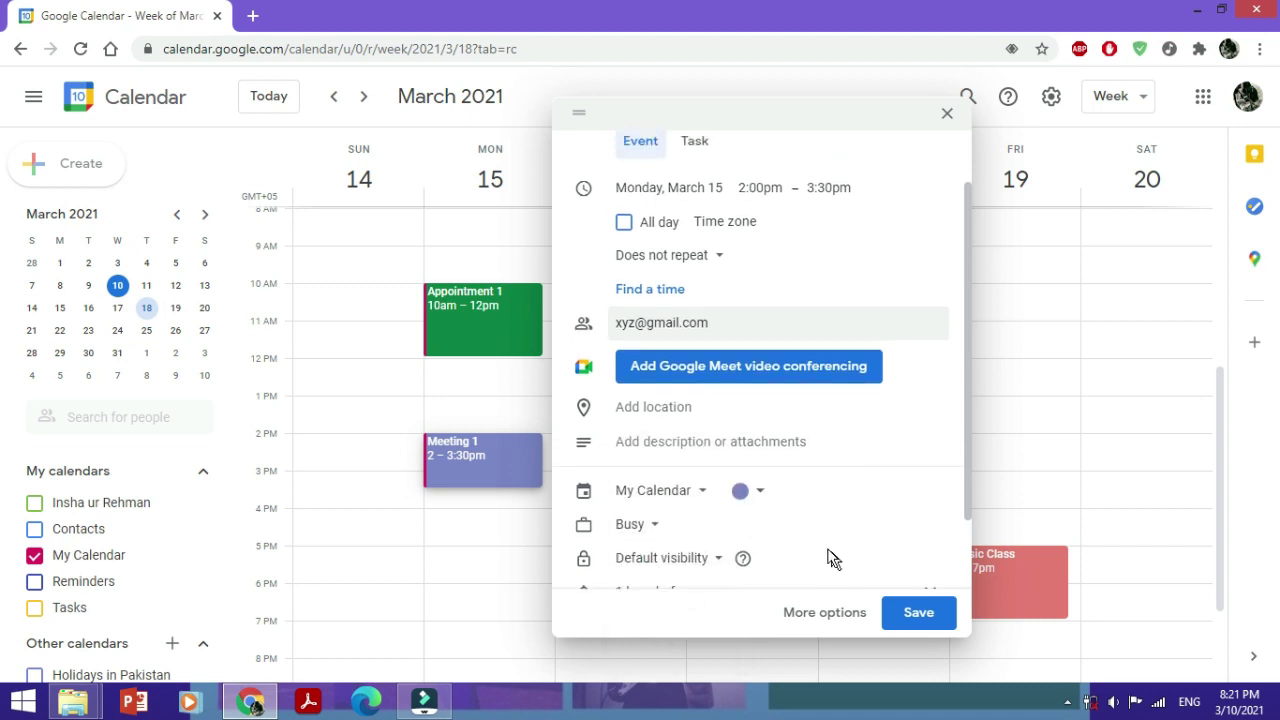
pyautogui.scroll(2, 829, 557)
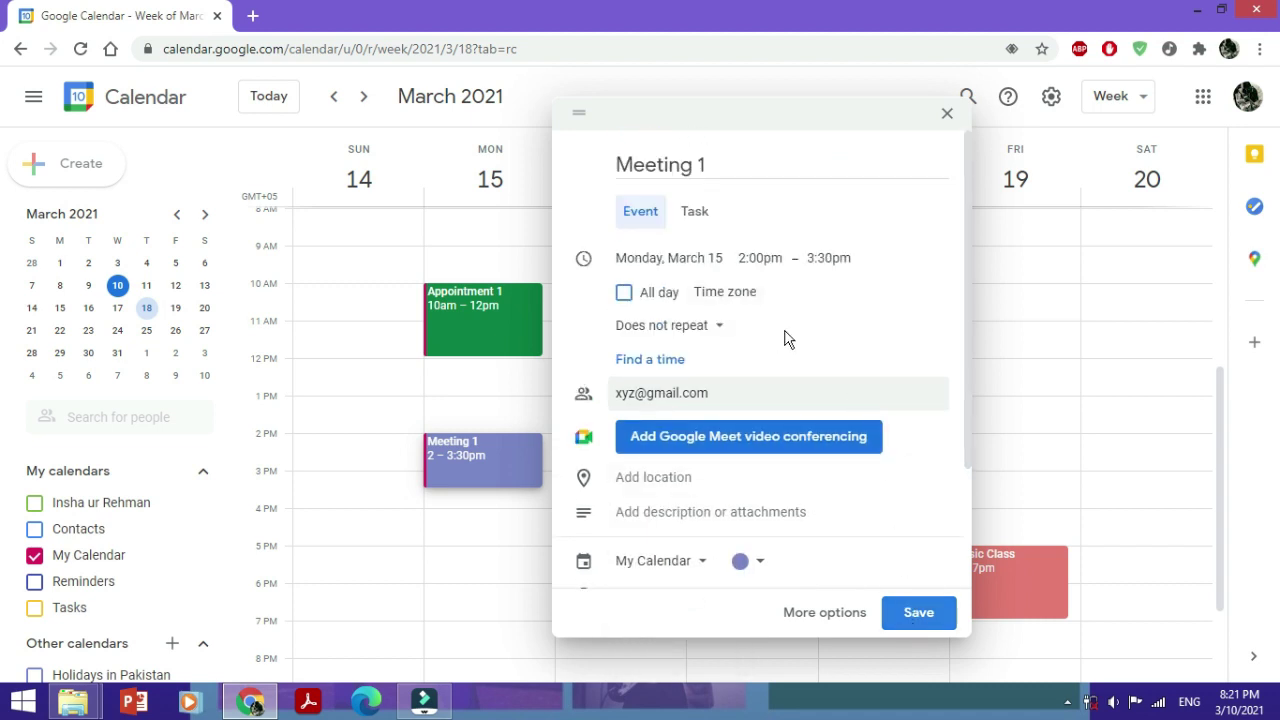
pyautogui.click(935, 617)
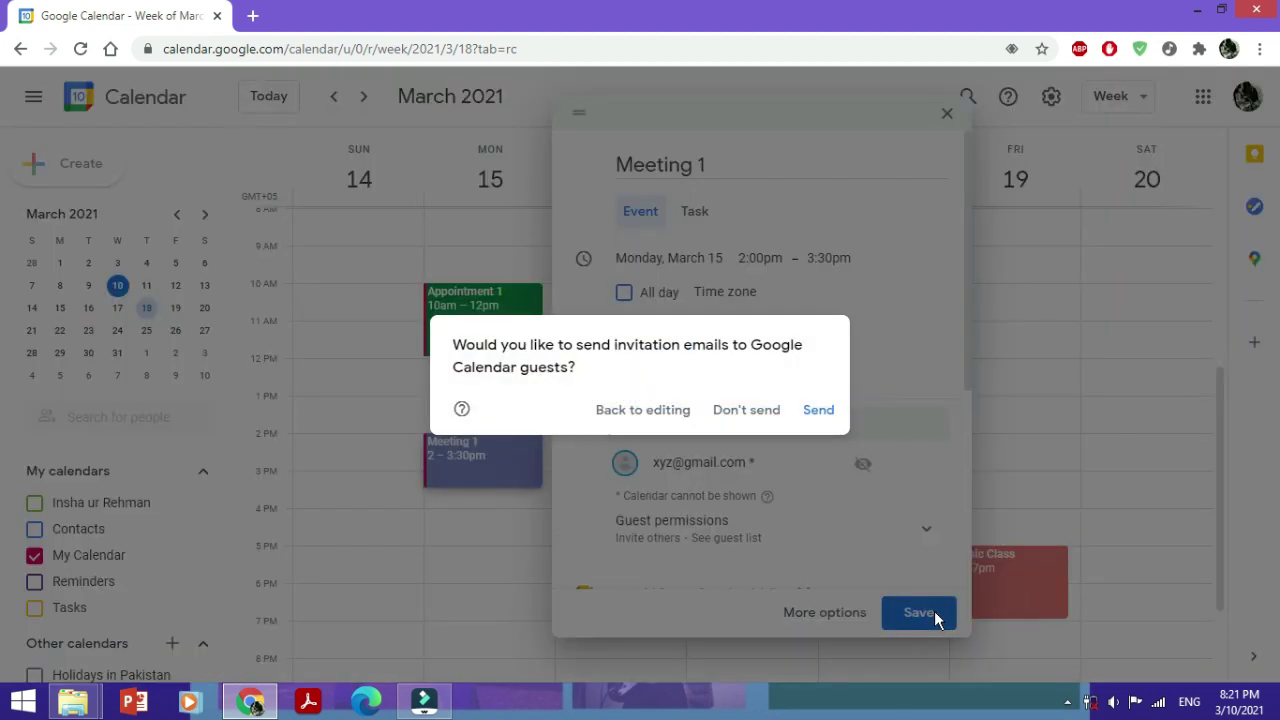
# Choose Don't send so Meeting 1 saves without e-mailing the guest
pyautogui.click(745, 412)
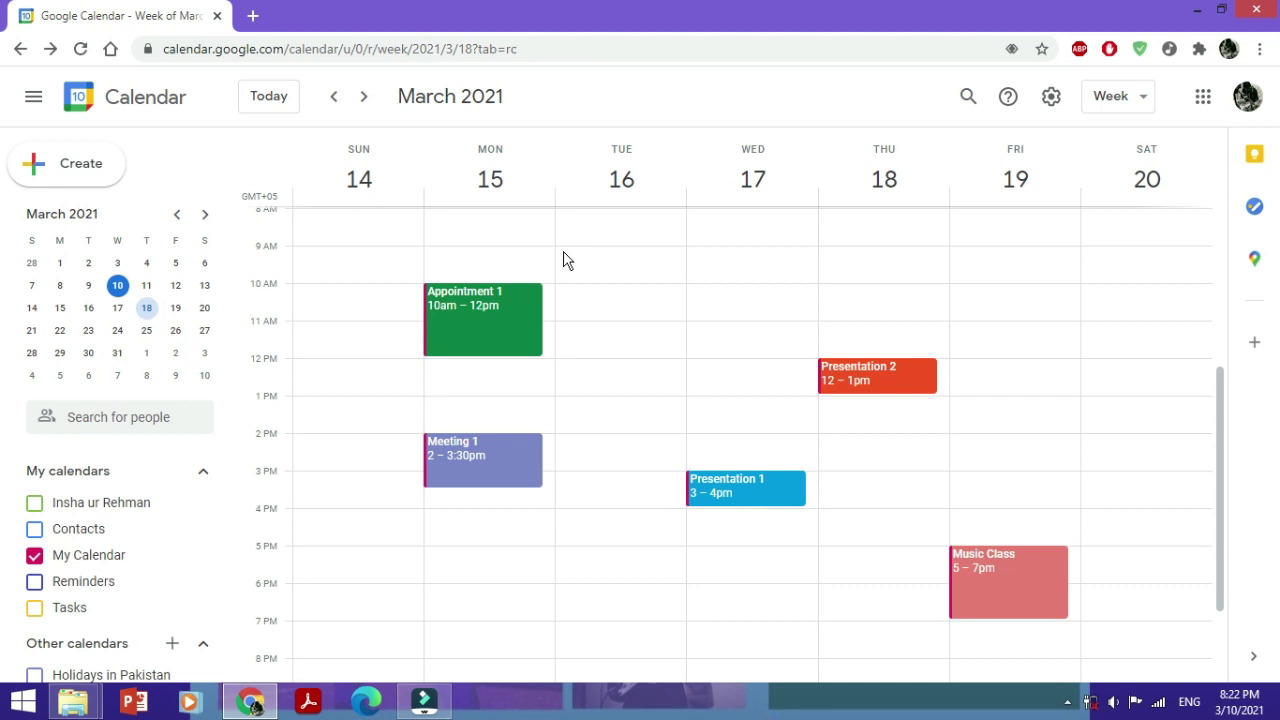
# Create Seminar 1 on Tuesday March 16 at 9am, repeating every 2 weeks on Tuesday
pyautogui.click(563, 258)
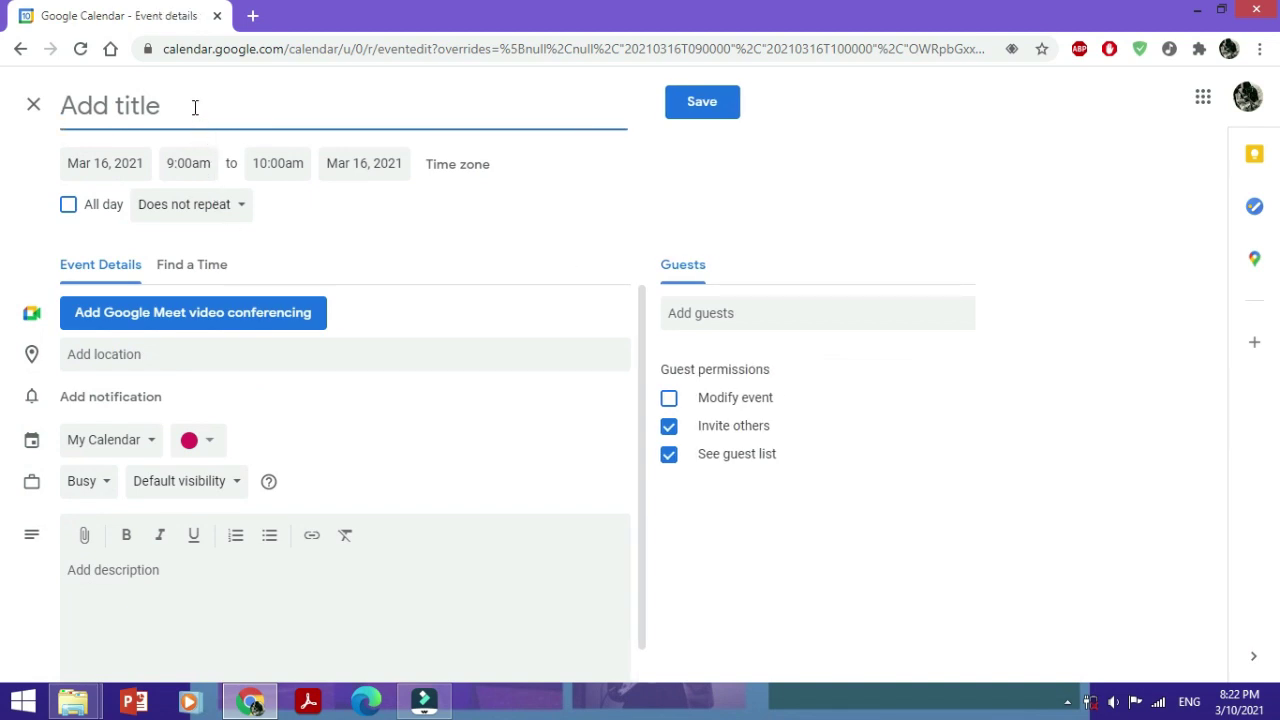
pyautogui.write('Seminar 1')
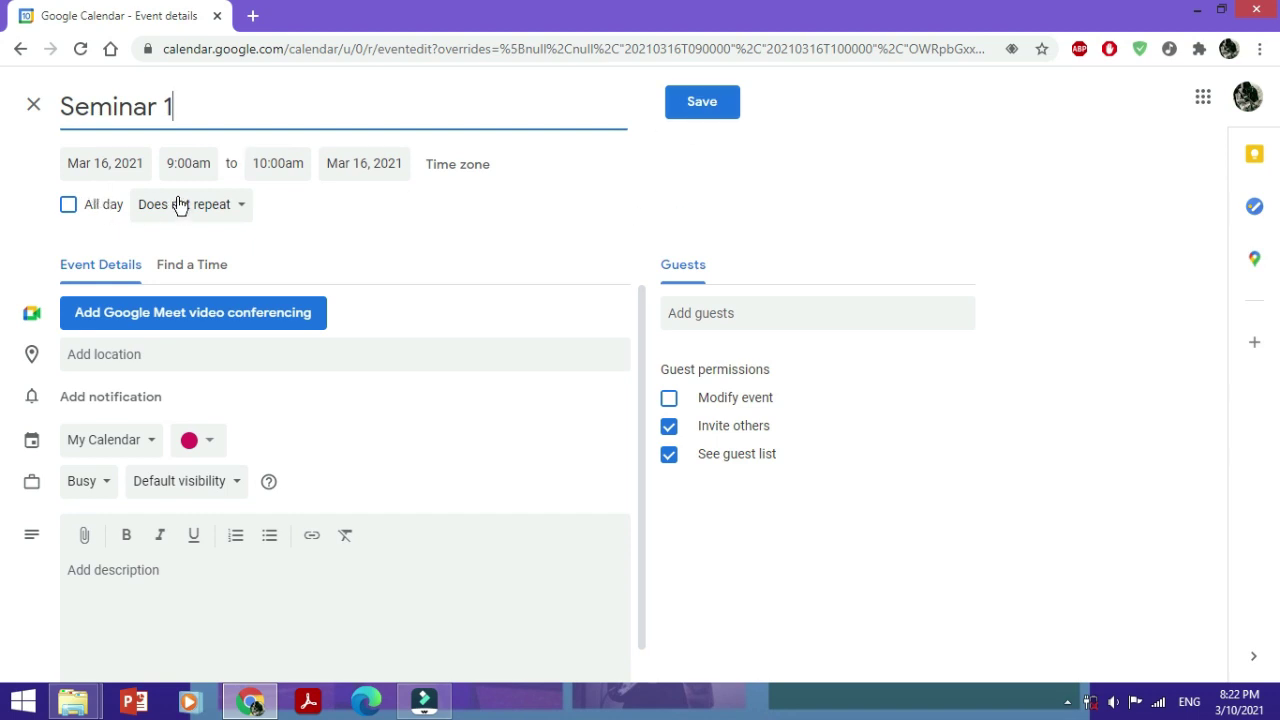
pyautogui.click(180, 205)
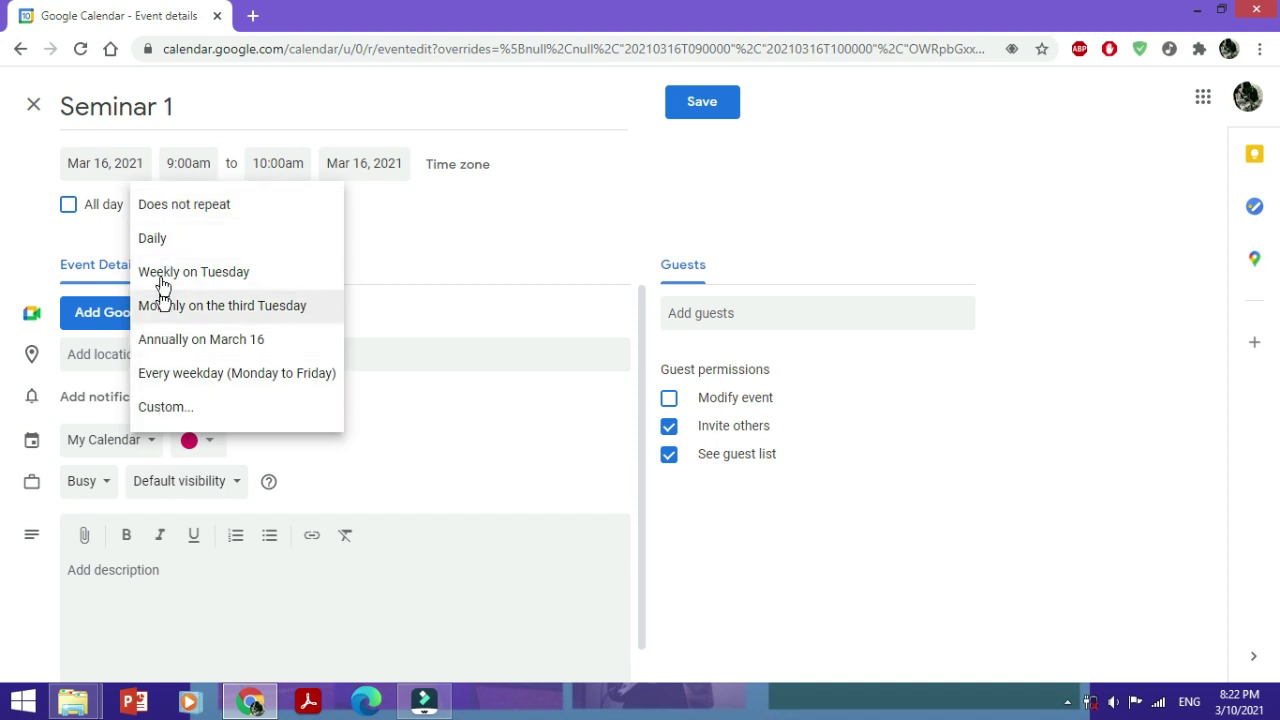
pyautogui.click(180, 414)
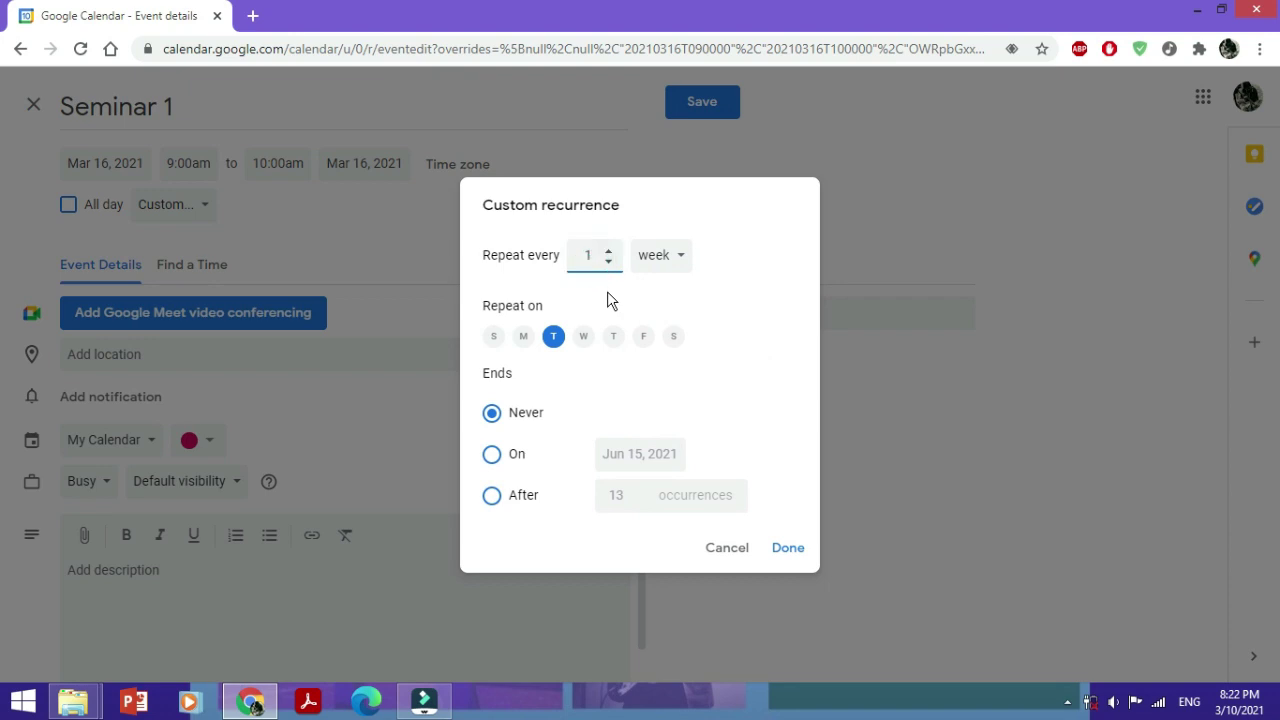
pyautogui.press('BackSpace')
pyautogui.write('2')
pyautogui.click(780, 549)
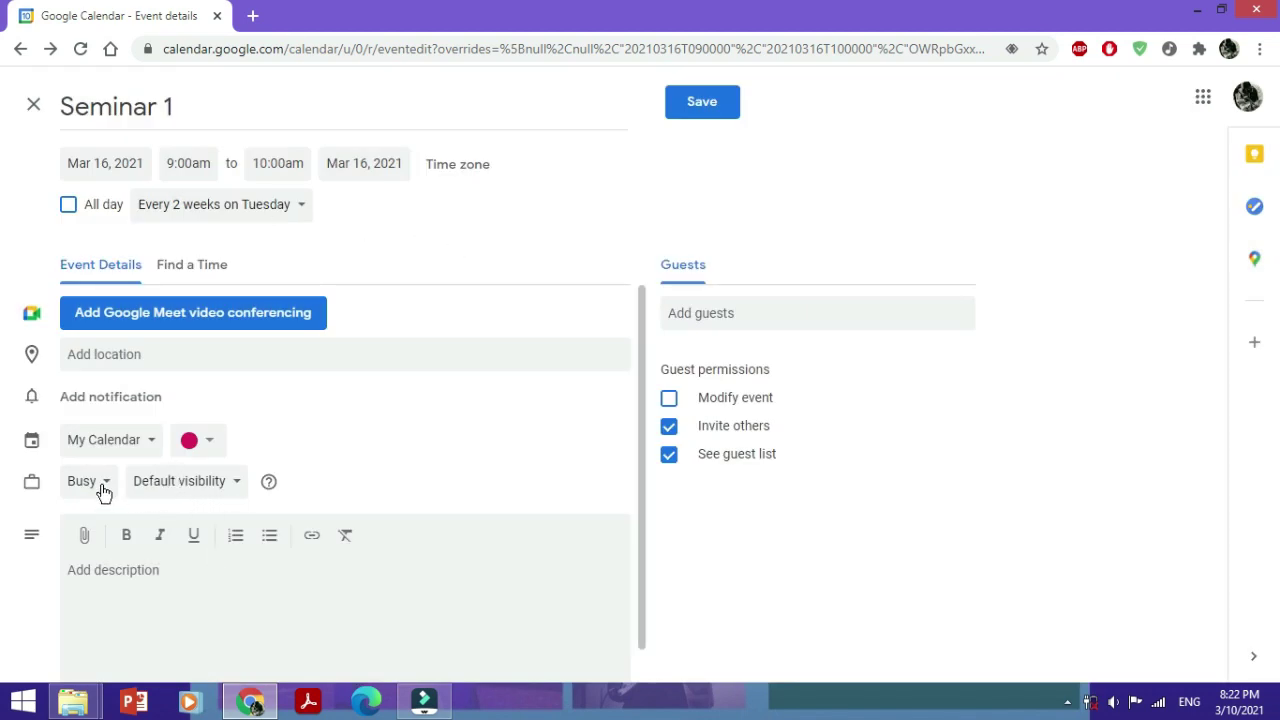
# Attach a Google Meet link and set the location to the NUST address
pyautogui.click(119, 320)
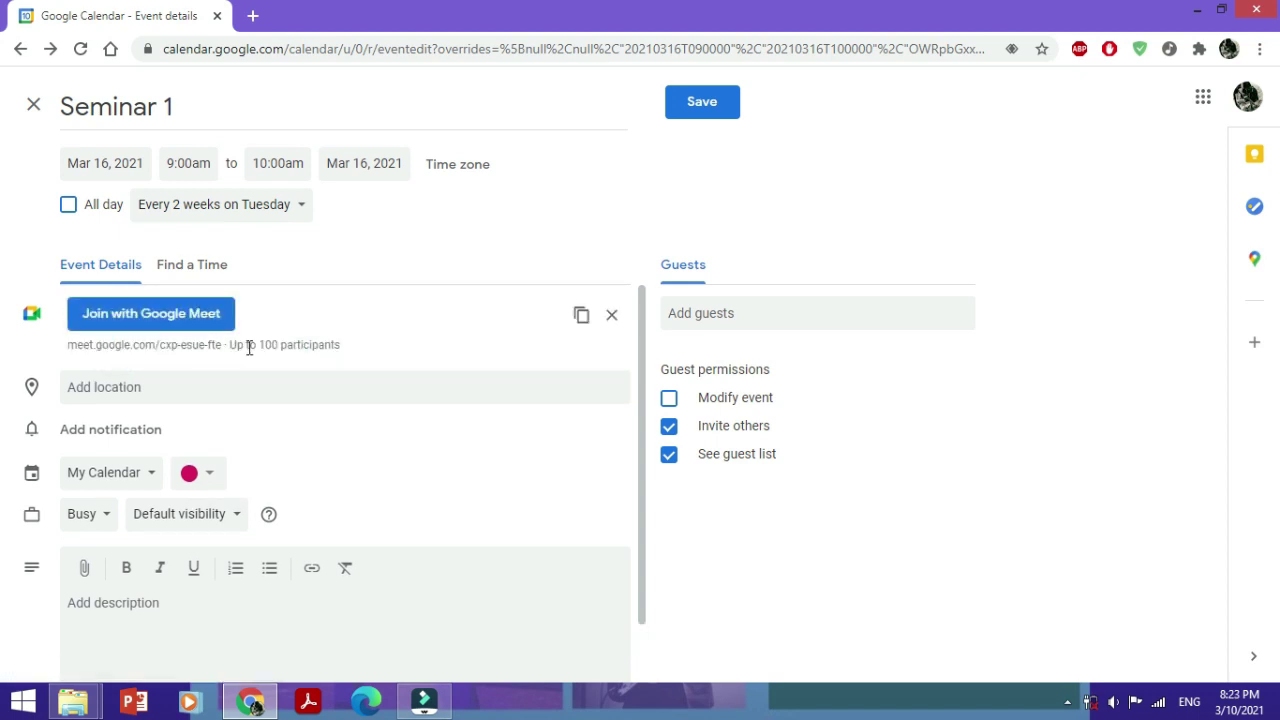
pyautogui.click(582, 316)
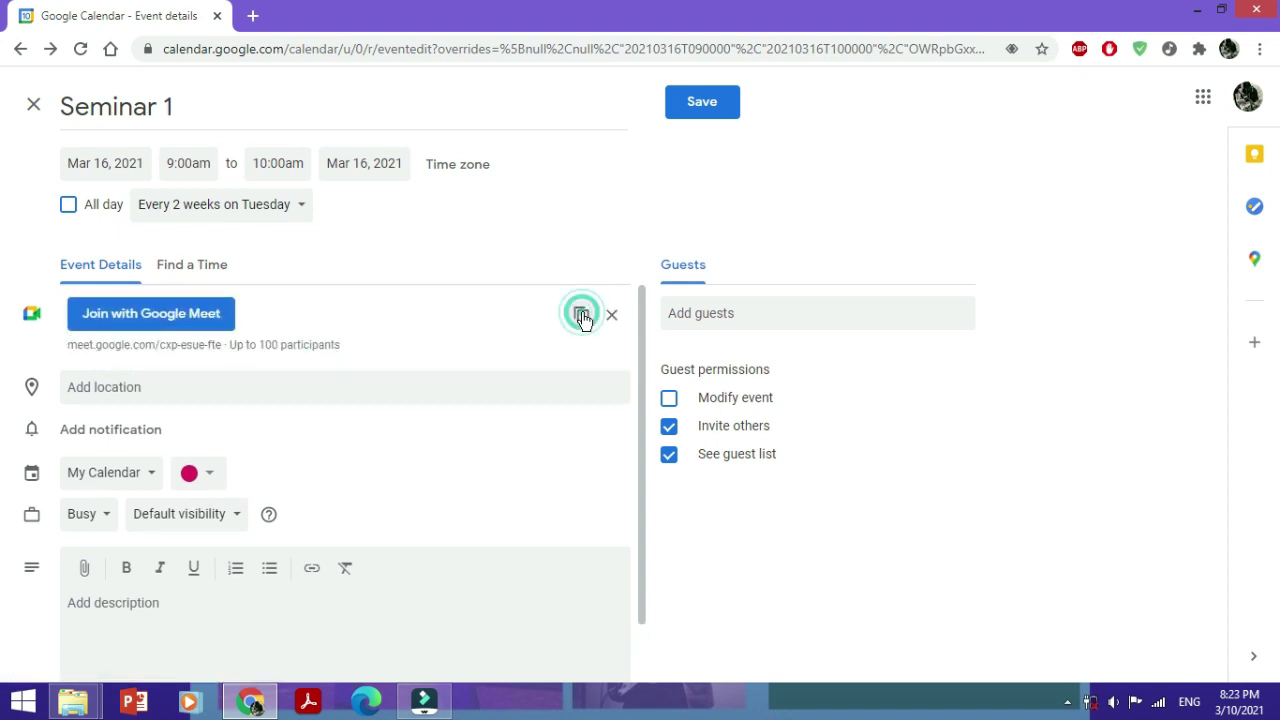
pyautogui.click(122, 386)
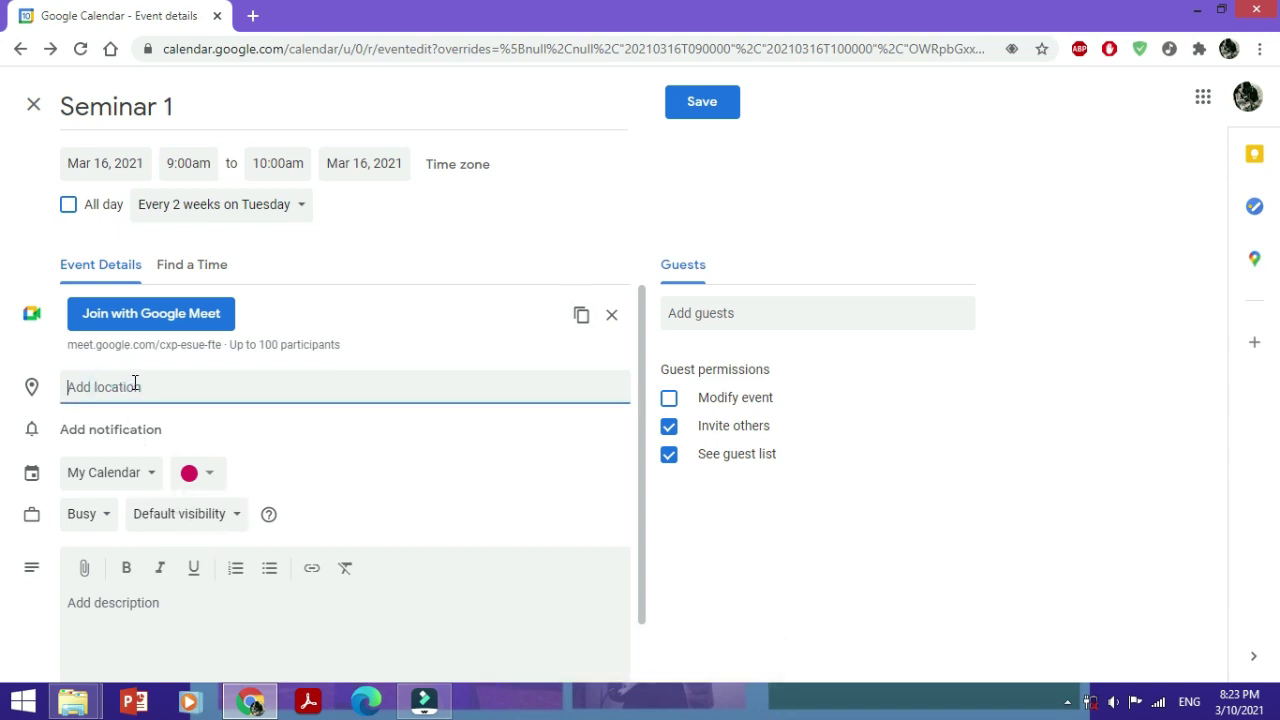
pyautogui.write('NUST')
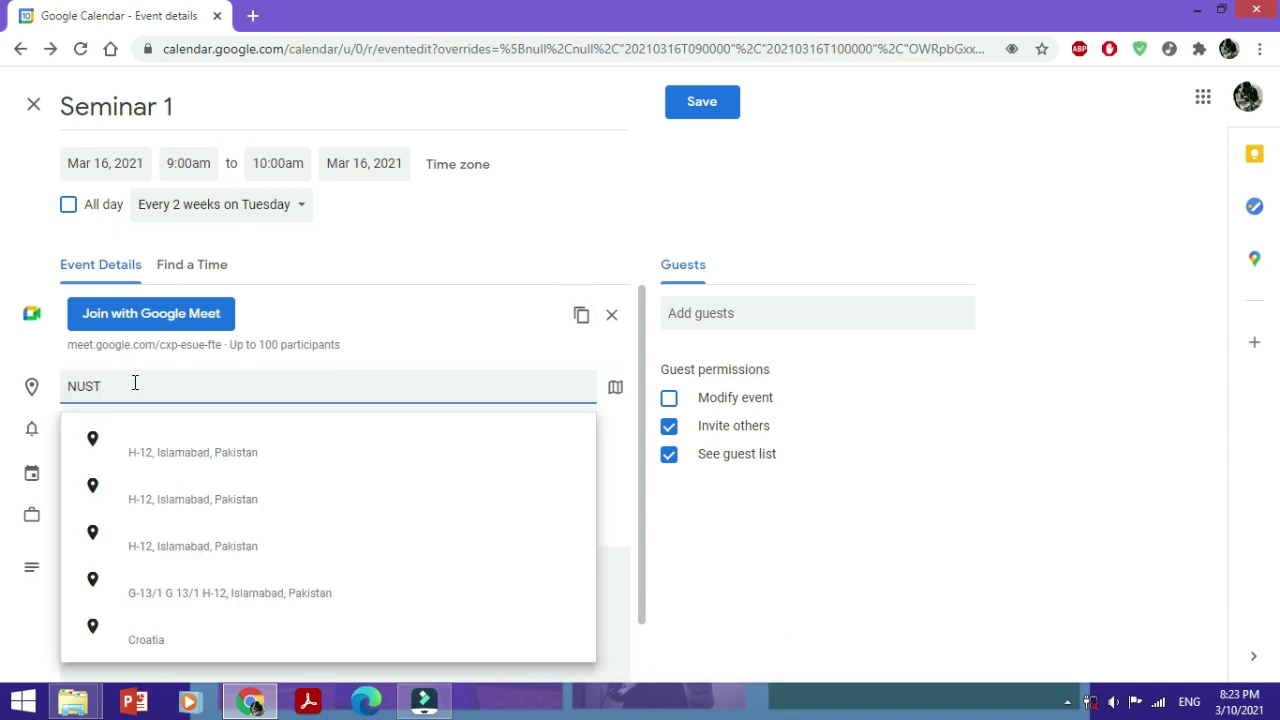
pyautogui.click(194, 453)
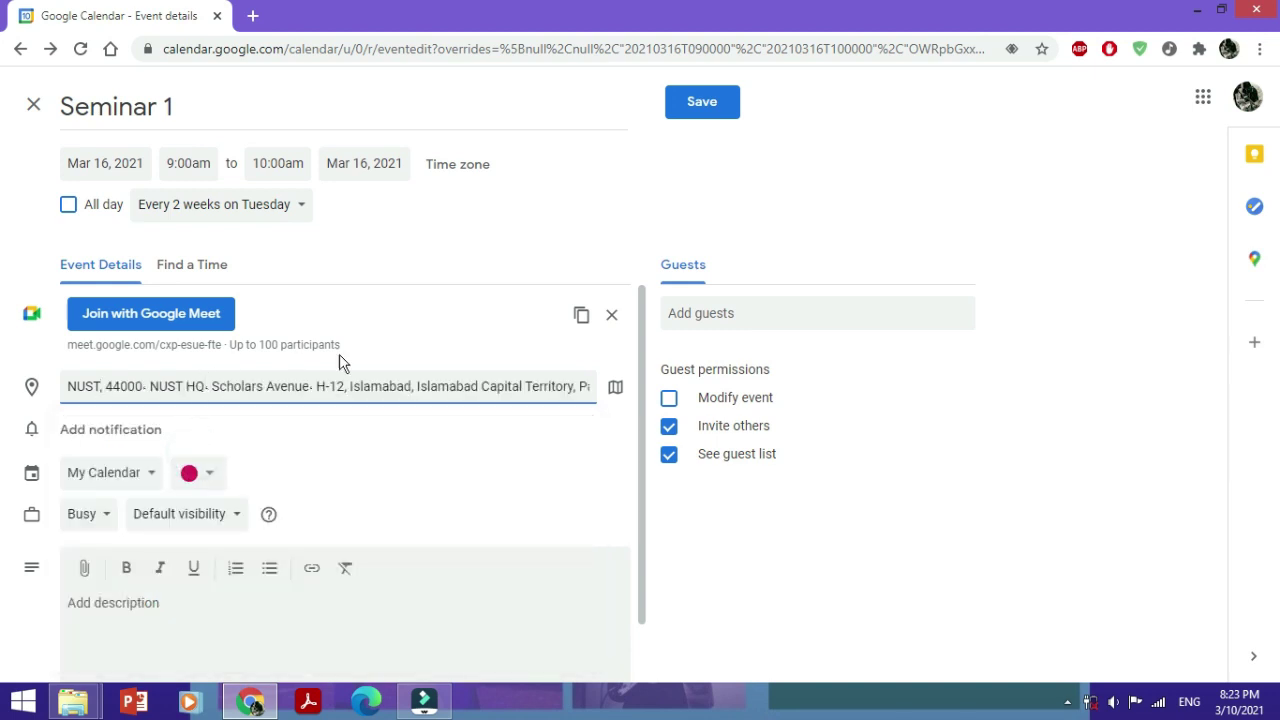
# Add an email reminder 2 hours before the seminar
pyautogui.click(104, 428)
pyautogui.click(127, 436)
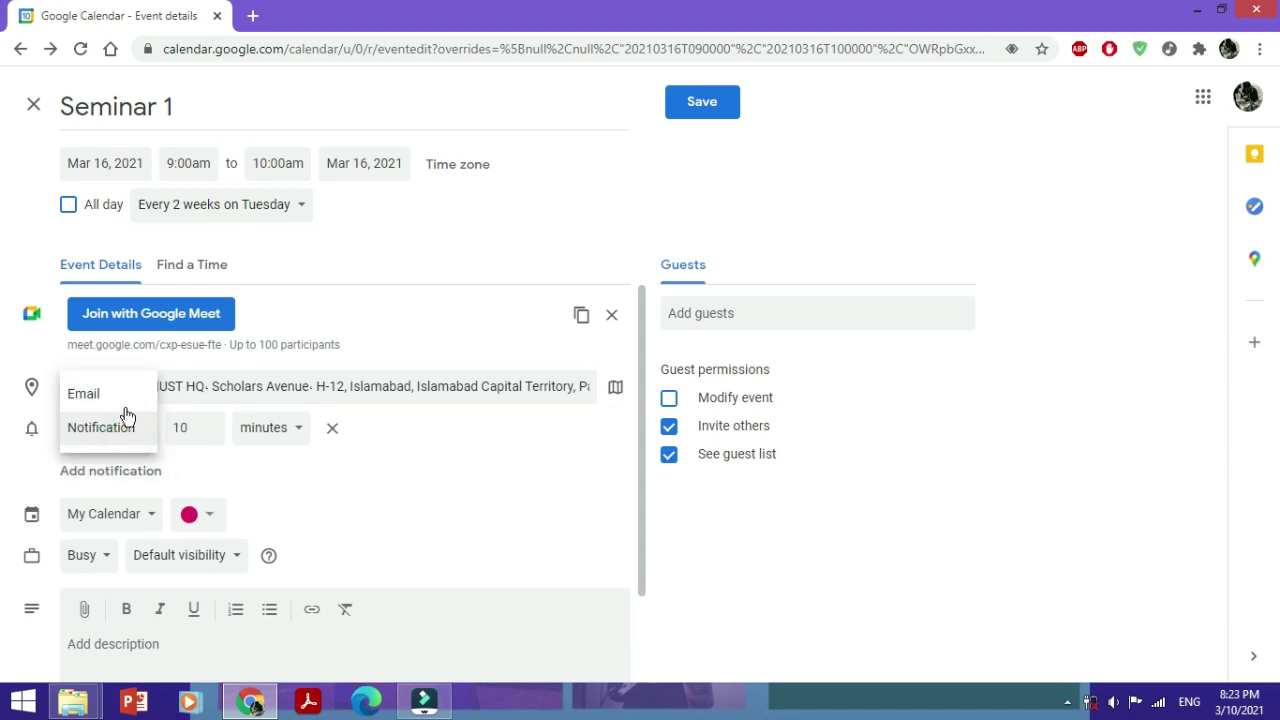
pyautogui.click(135, 411)
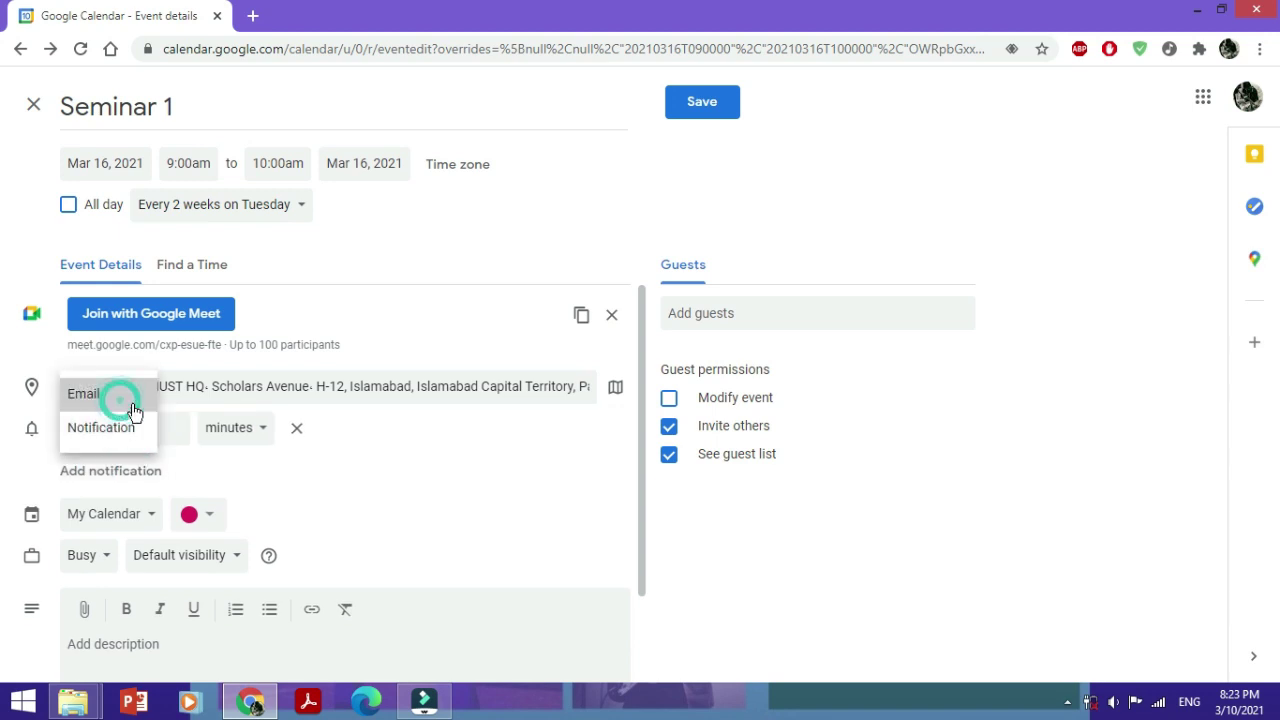
pyautogui.click(233, 432)
pyautogui.click(222, 461)
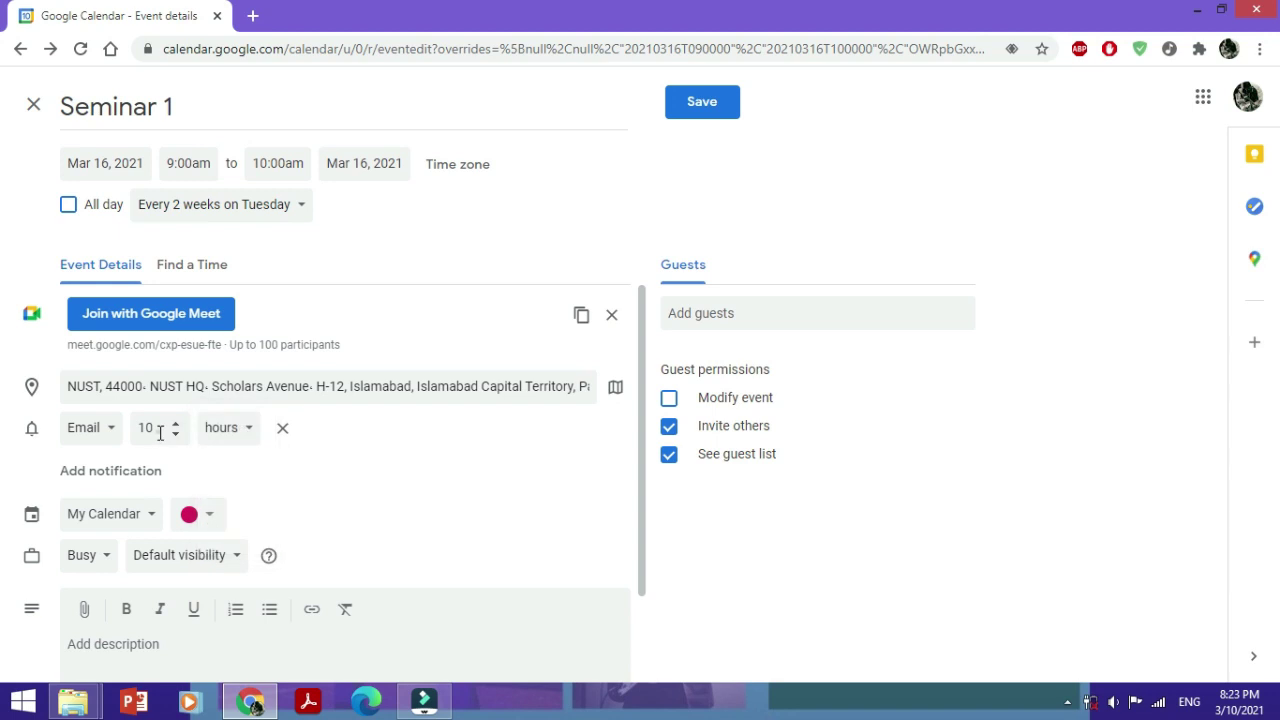
pyautogui.click(160, 432)
# Colour Seminar 1 Grape and set its visibility to Public
pyautogui.click(210, 515)
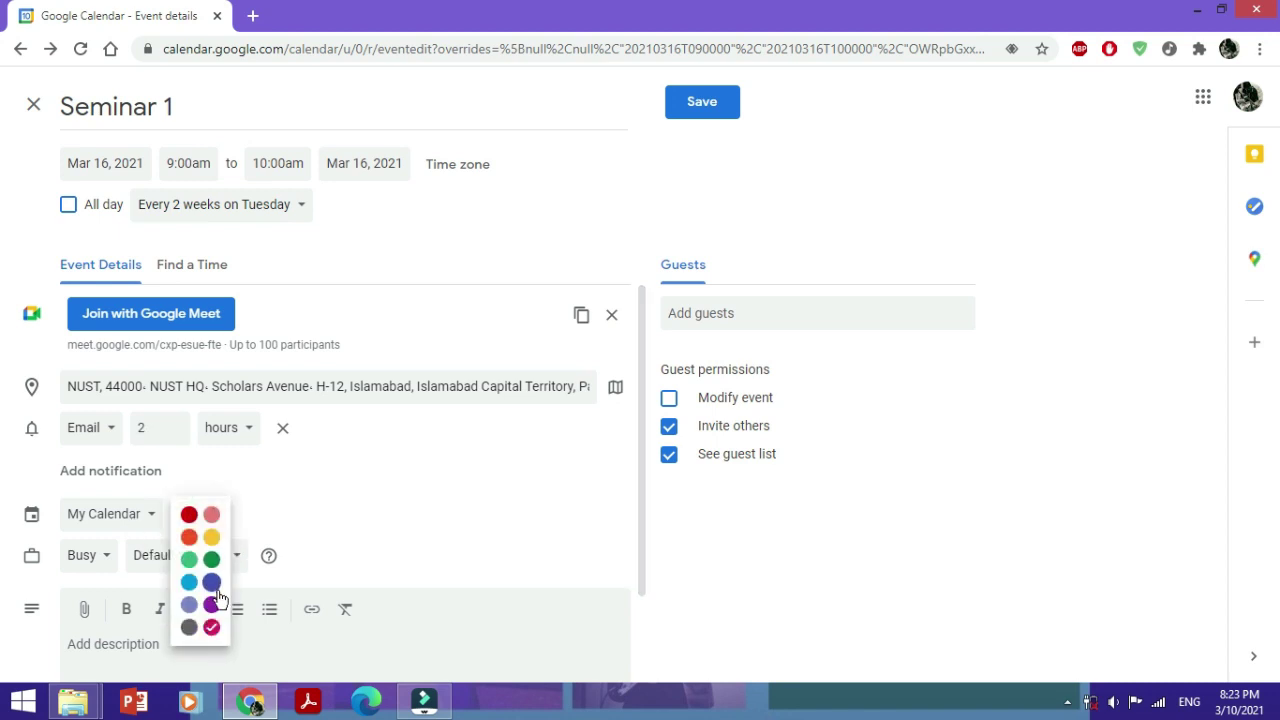
pyautogui.click(215, 605)
pyautogui.click(214, 555)
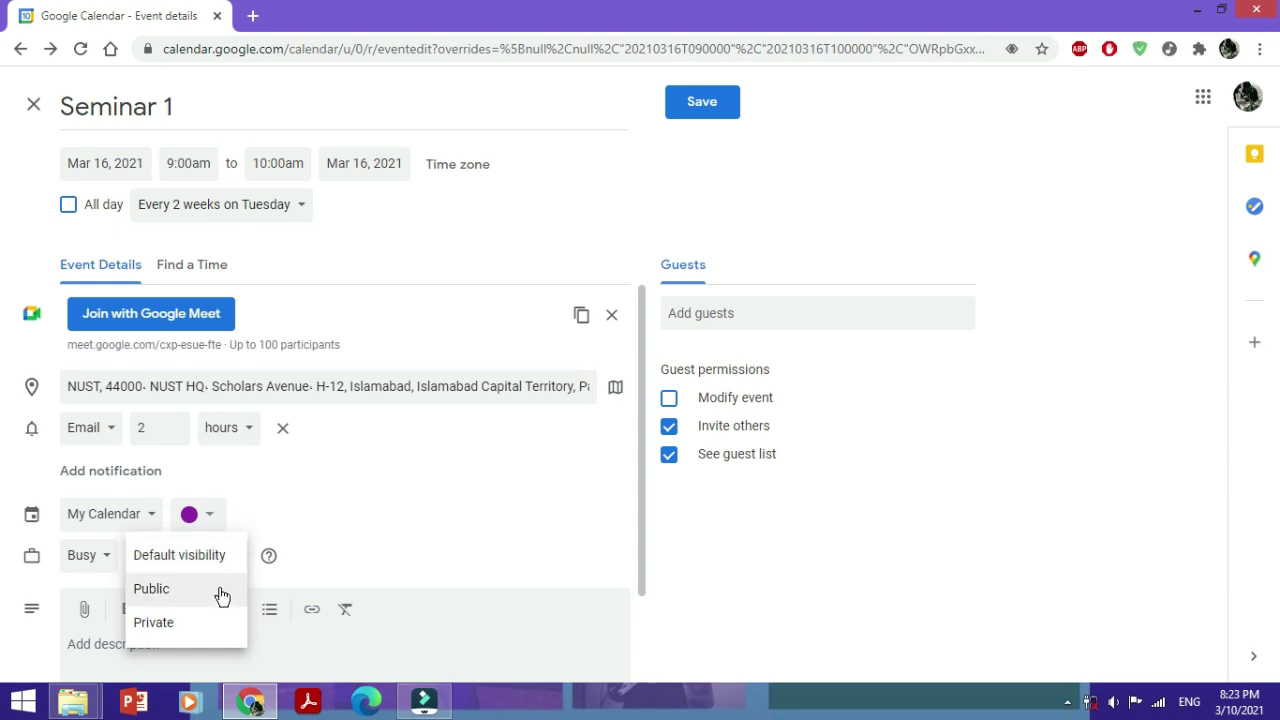
pyautogui.click(221, 594)
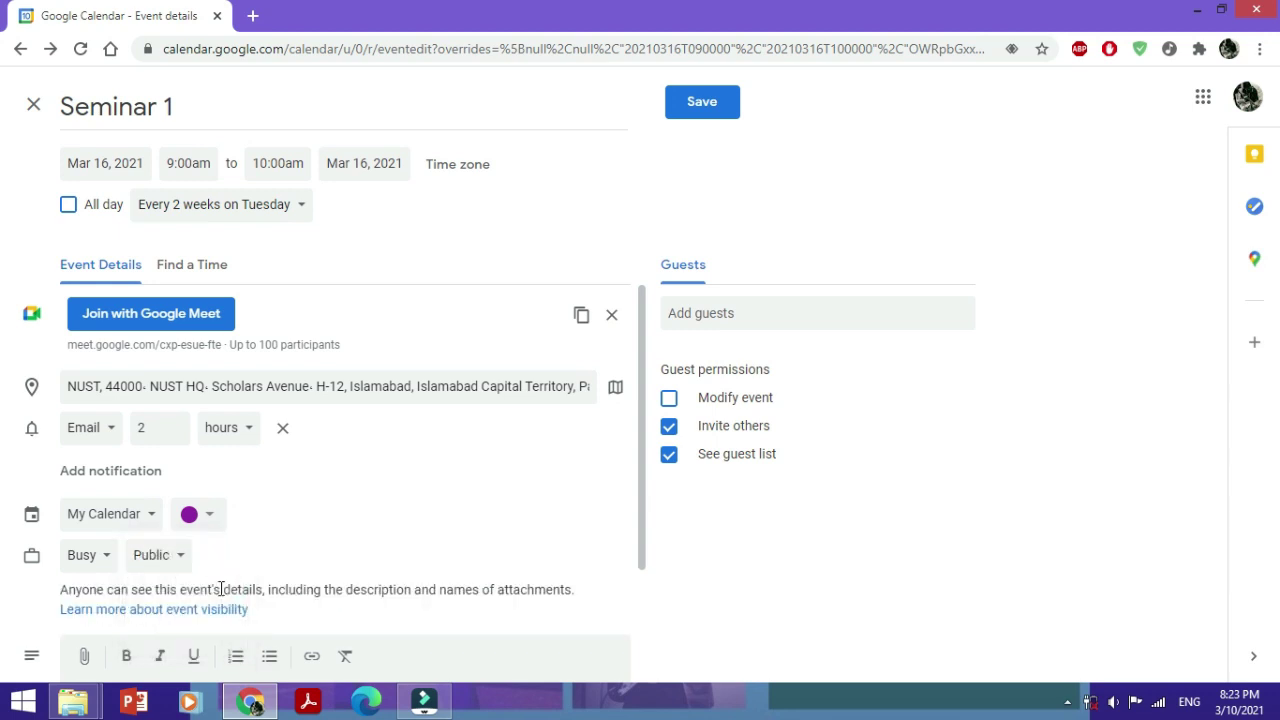
# Add the description 'Seminar on Information Technology'
pyautogui.scroll(-1, 221, 590)
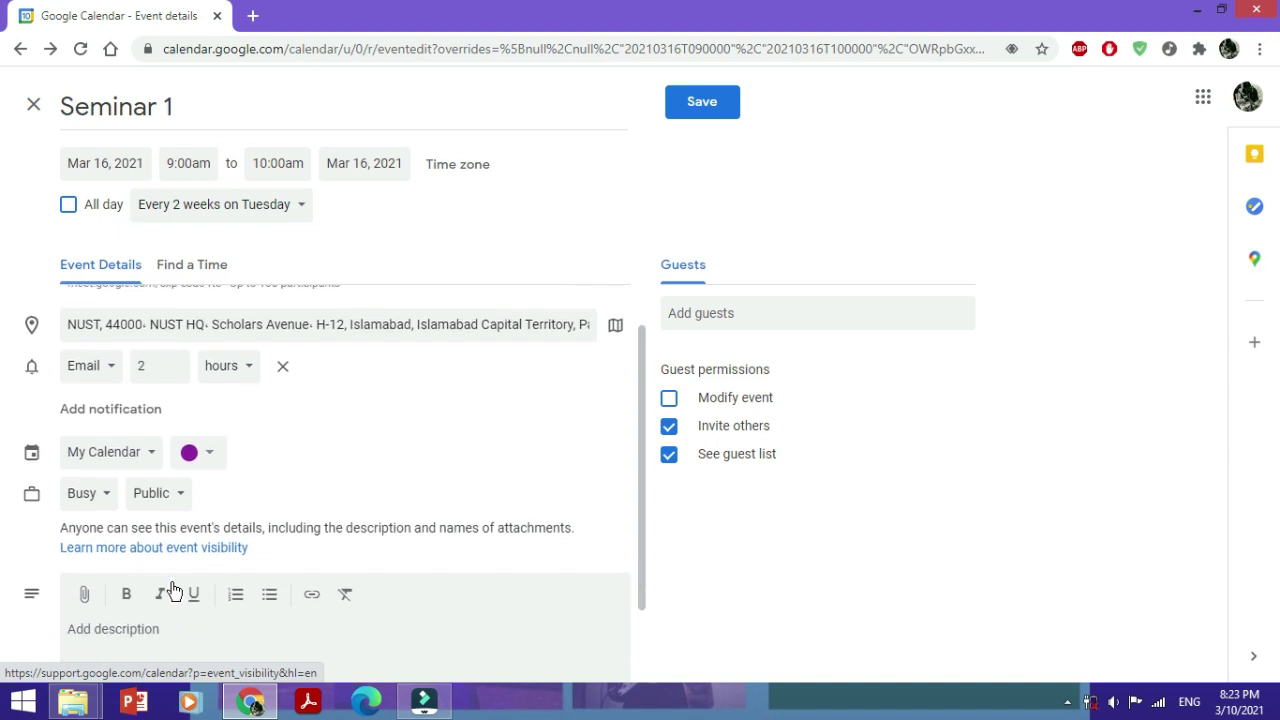
pyautogui.scroll(-1, 435, 527)
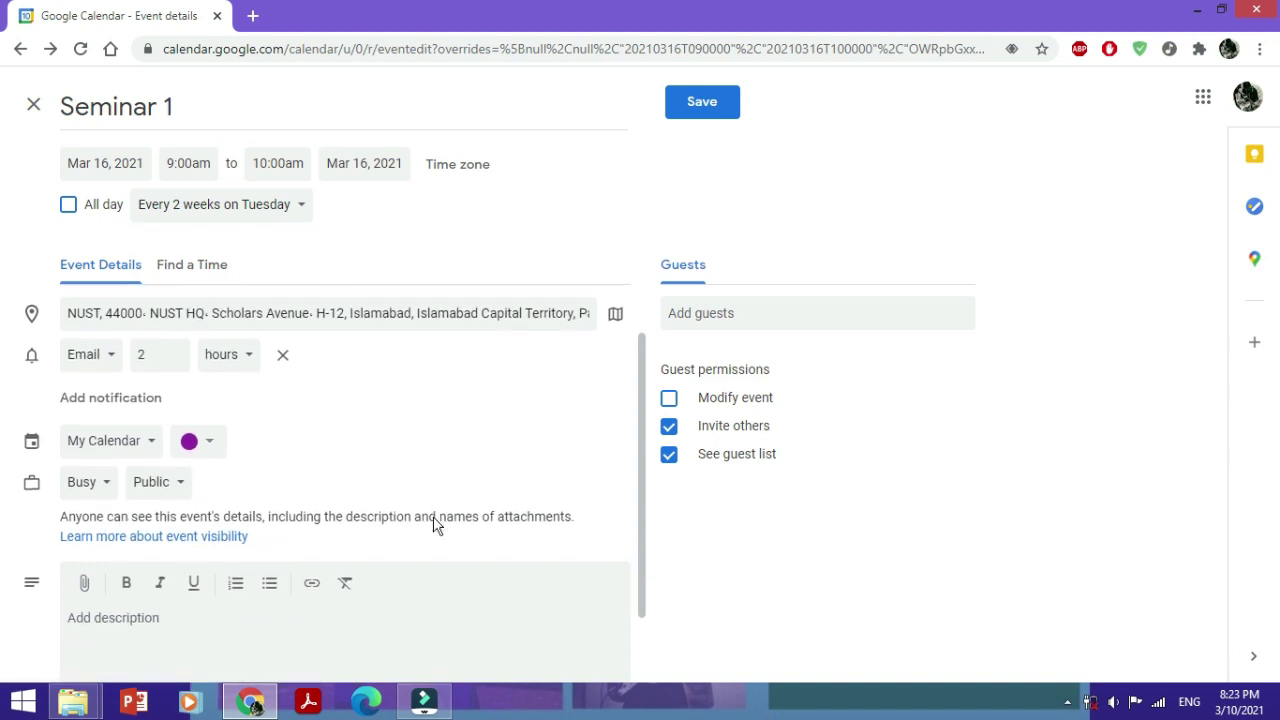
pyautogui.click(255, 533)
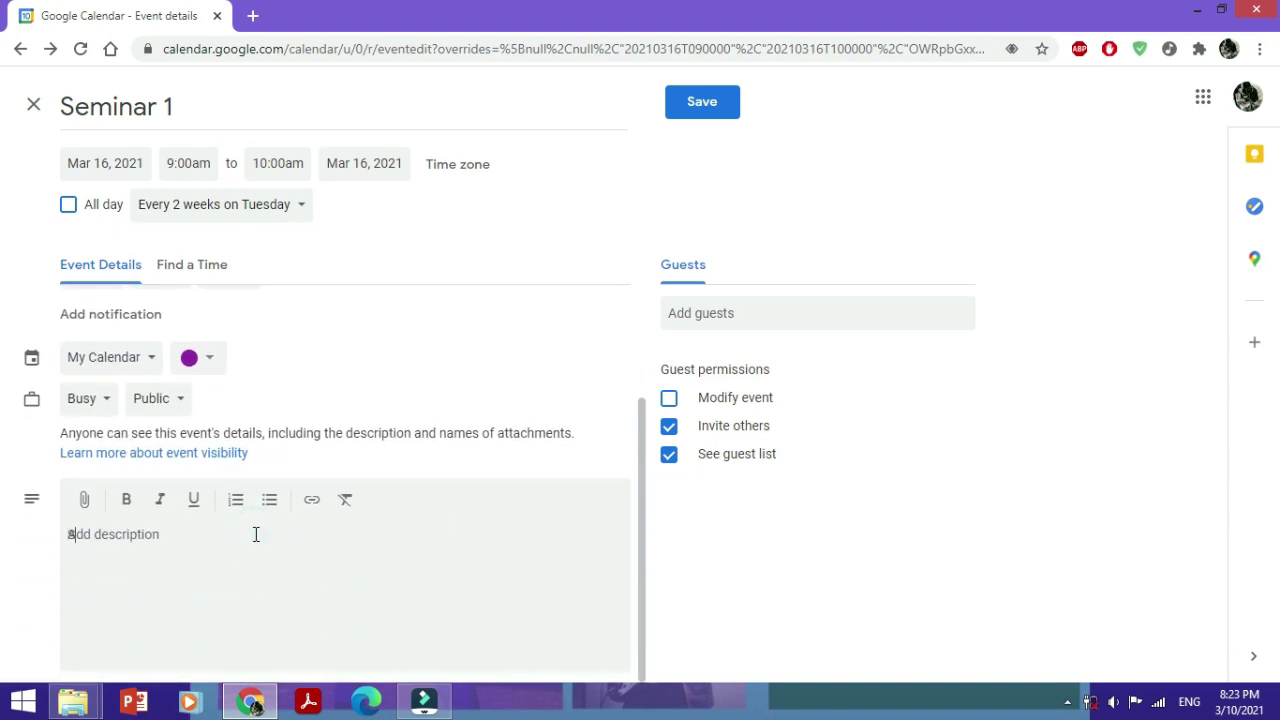
pyautogui.write('Seminar on Information Technology')
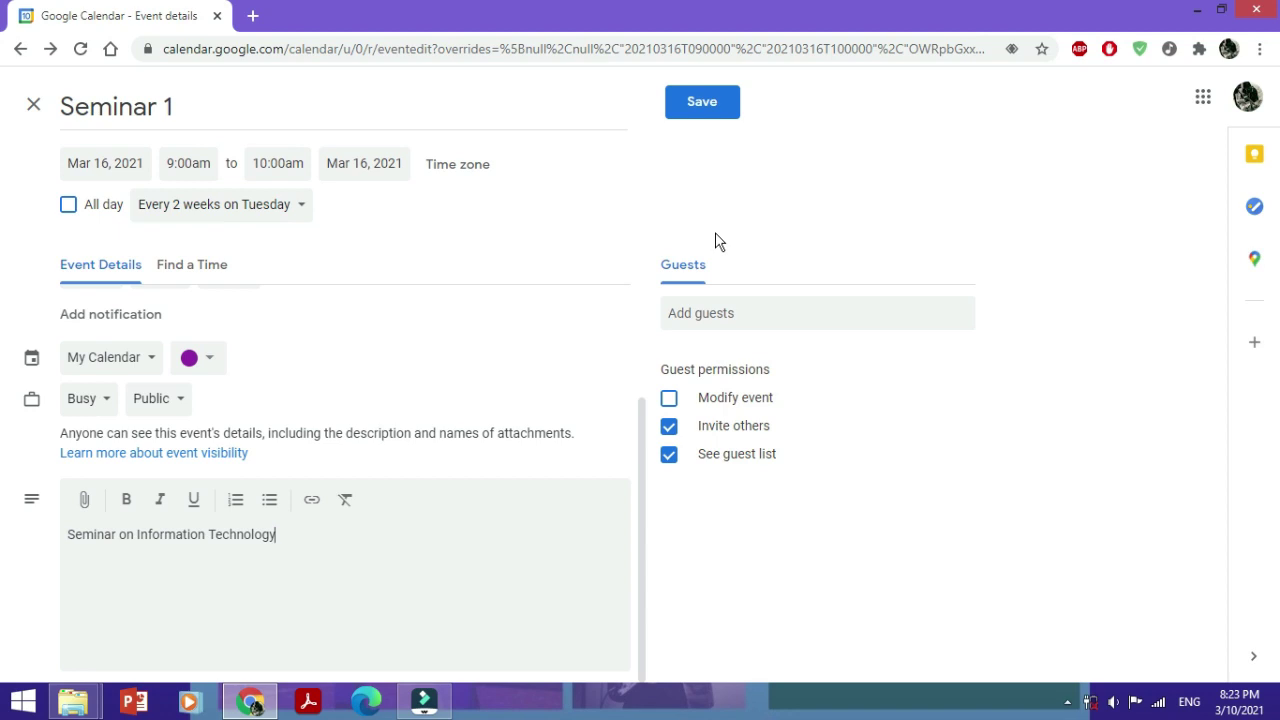
# Add two guests' e-mail addresses to Seminar 1
pyautogui.click(742, 313)
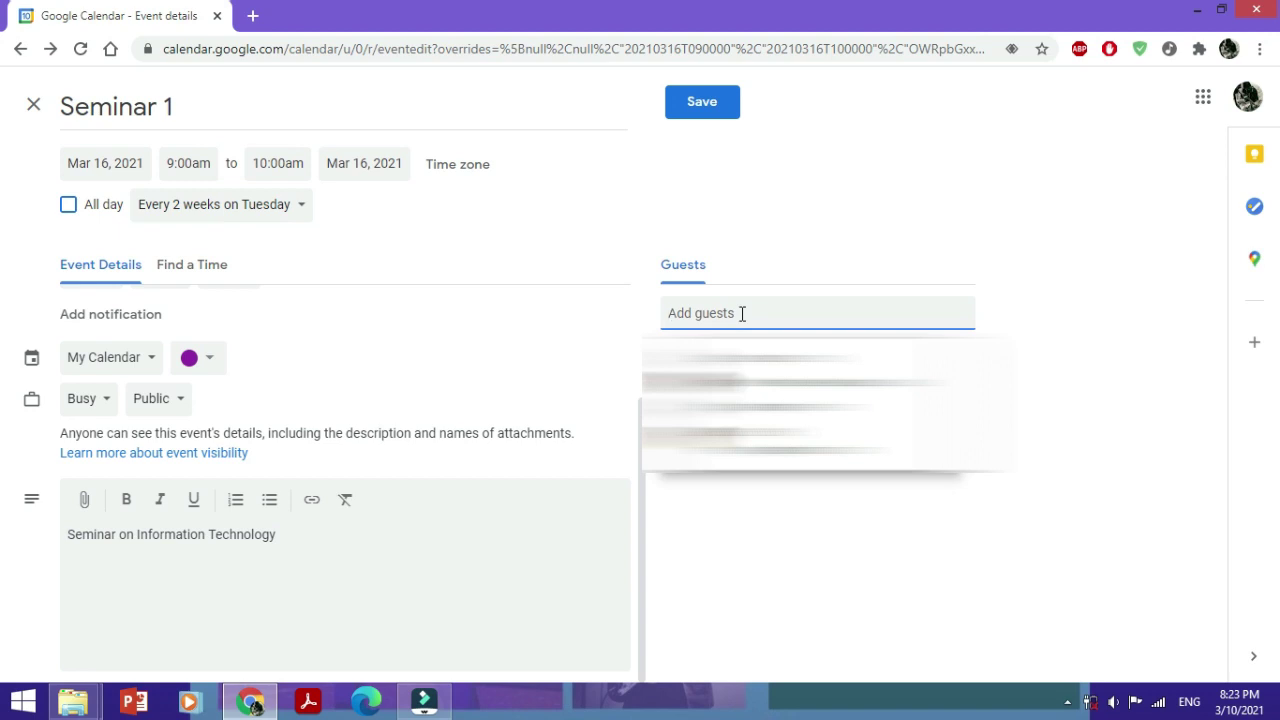
pyautogui.write('@')
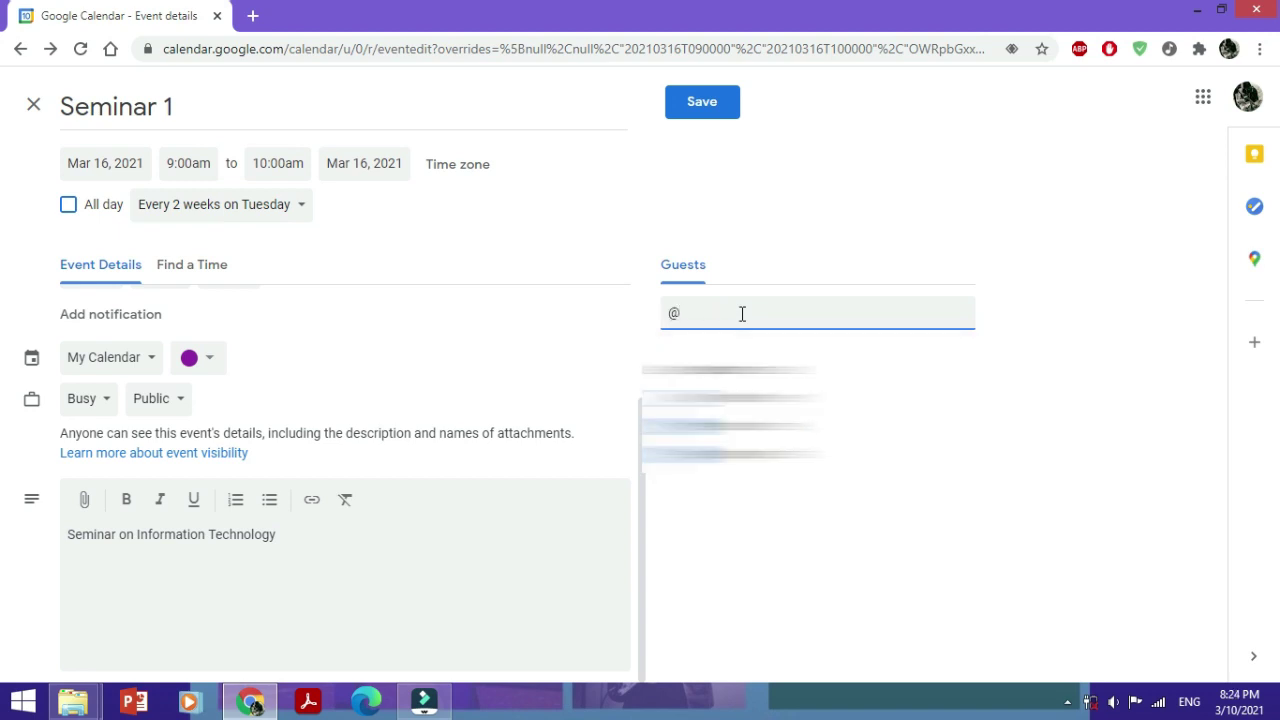
pyautogui.press('BackSpace')
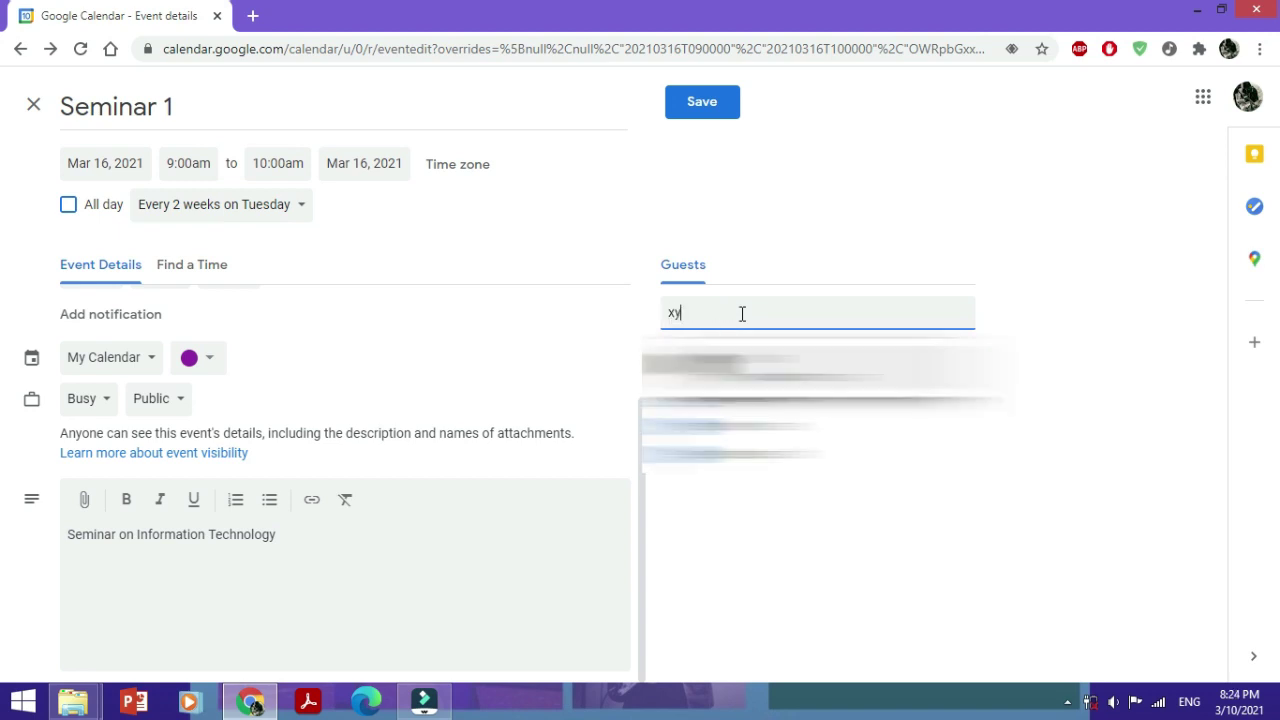
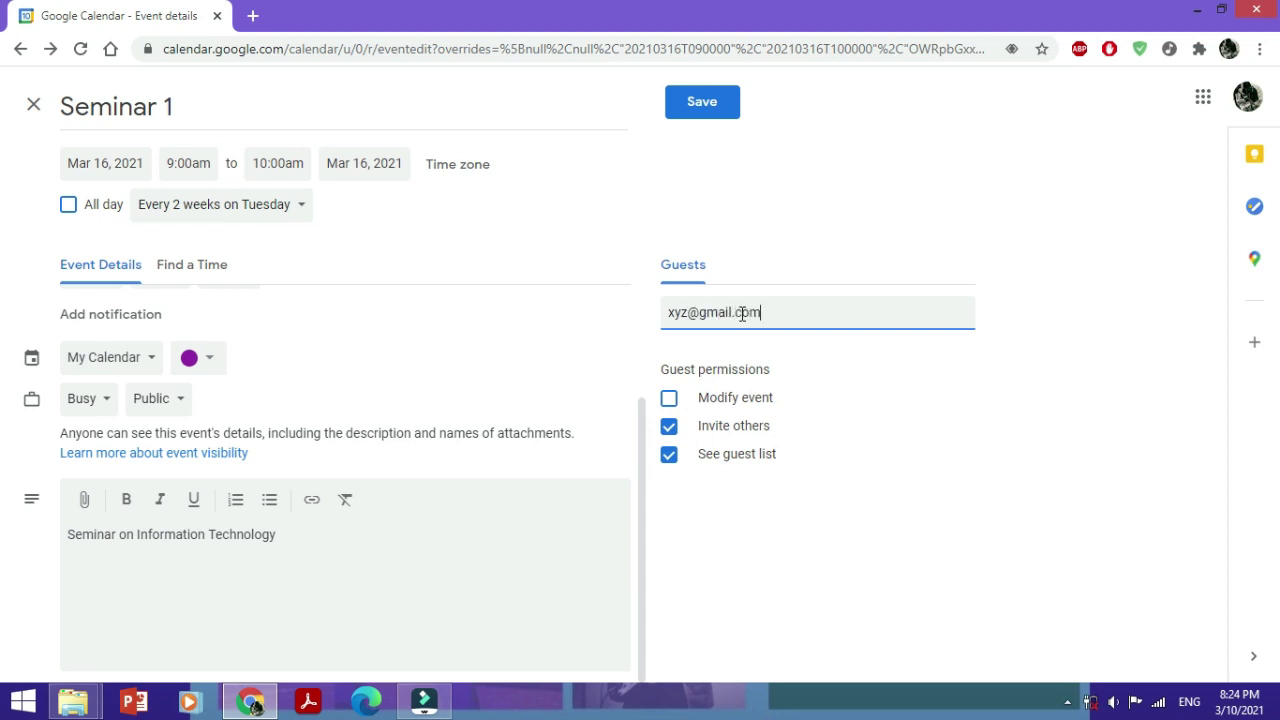
pyautogui.press('Return')
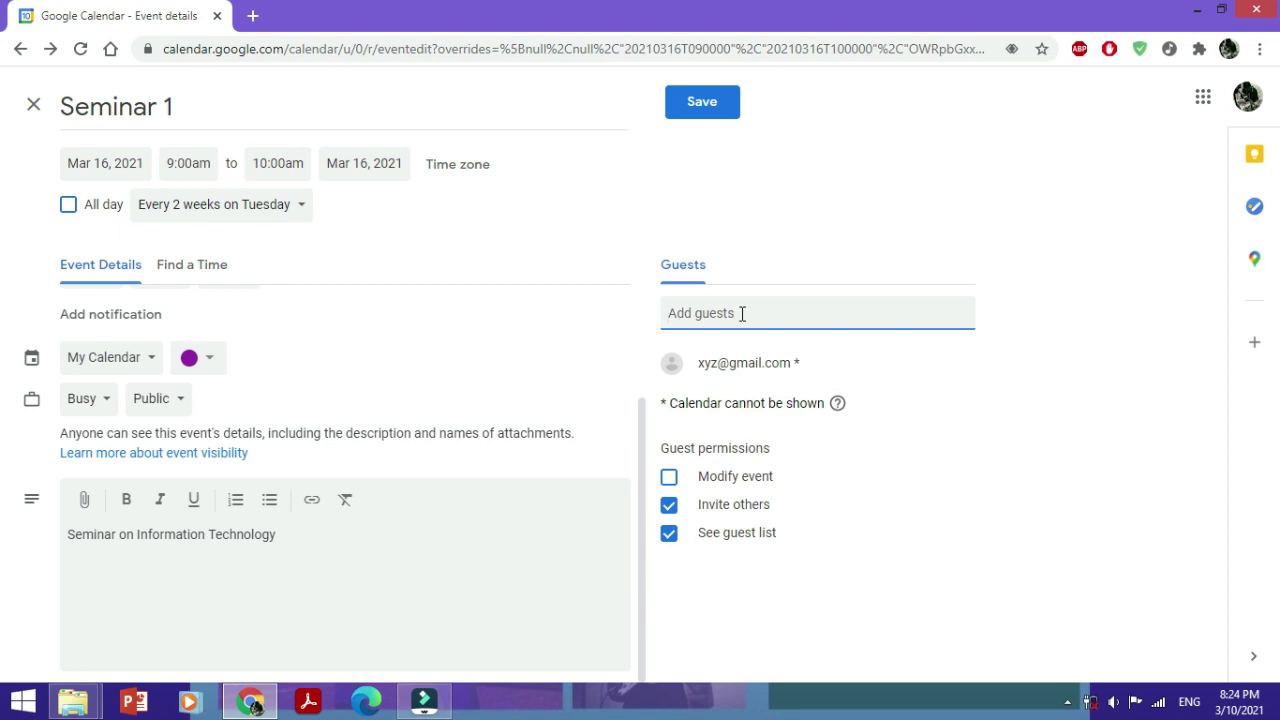
pyautogui.press('Return')
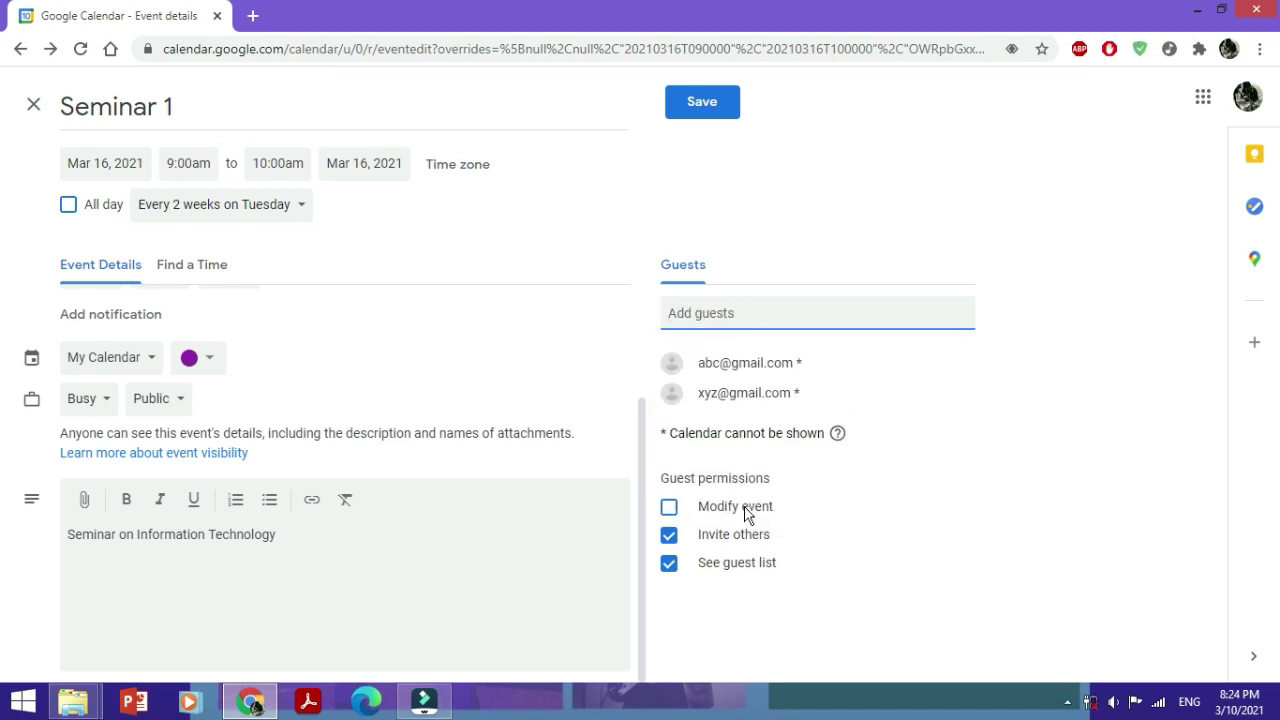
# Turn off all guest permissions and save Seminar 1
pyautogui.click(676, 517)
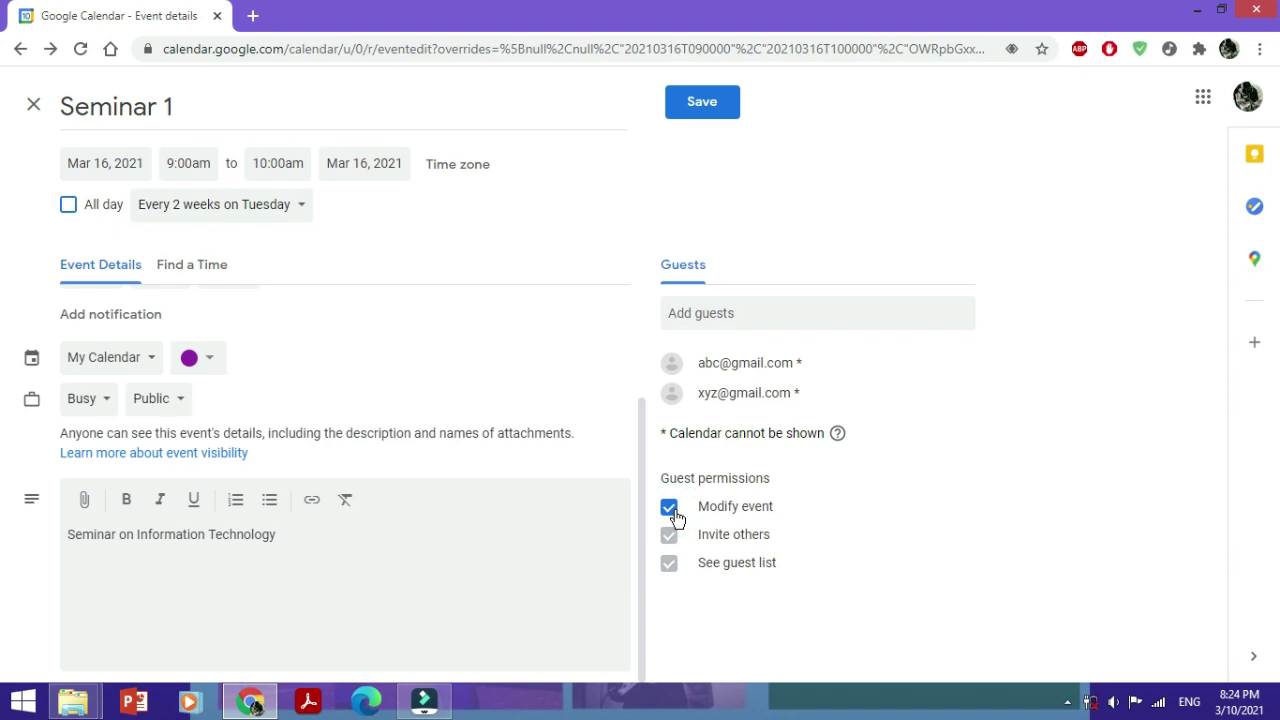
pyautogui.click(676, 517)
pyautogui.click(669, 538)
pyautogui.click(669, 563)
pyautogui.click(704, 112)
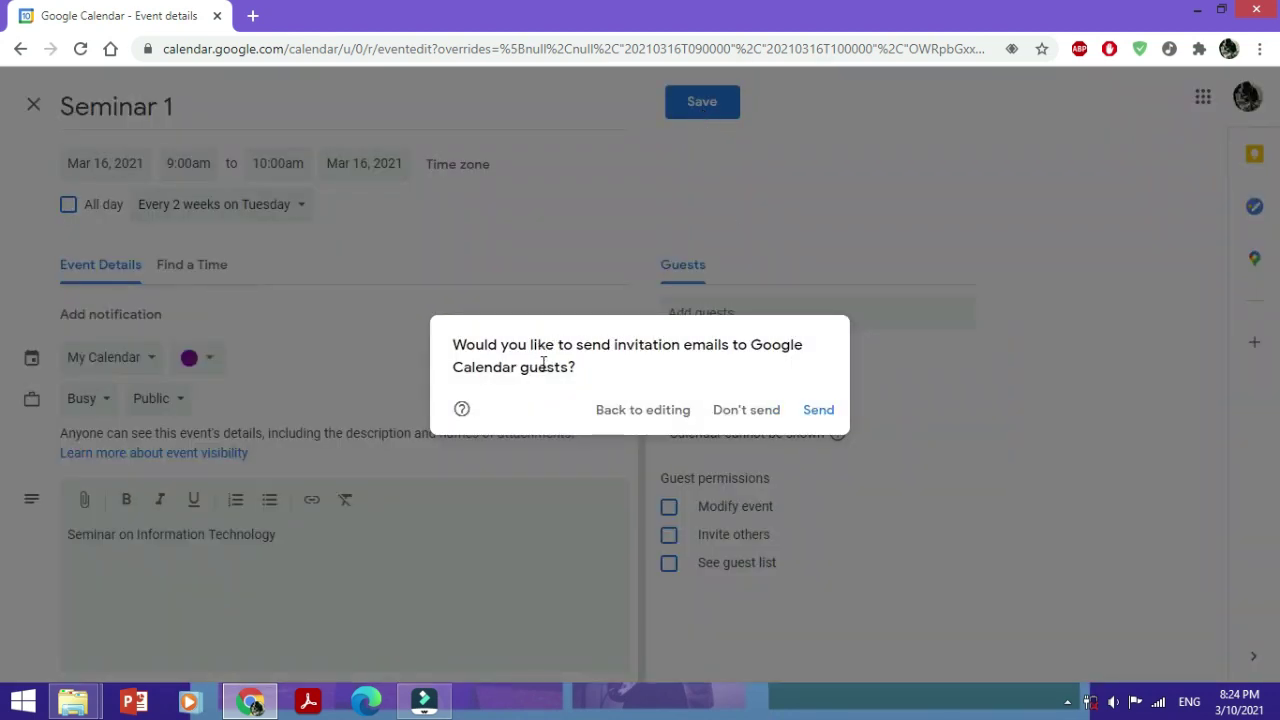
# Save without e-mailing guests, then check Seminar 1 appears on March 30 and March 16
pyautogui.click(721, 418)
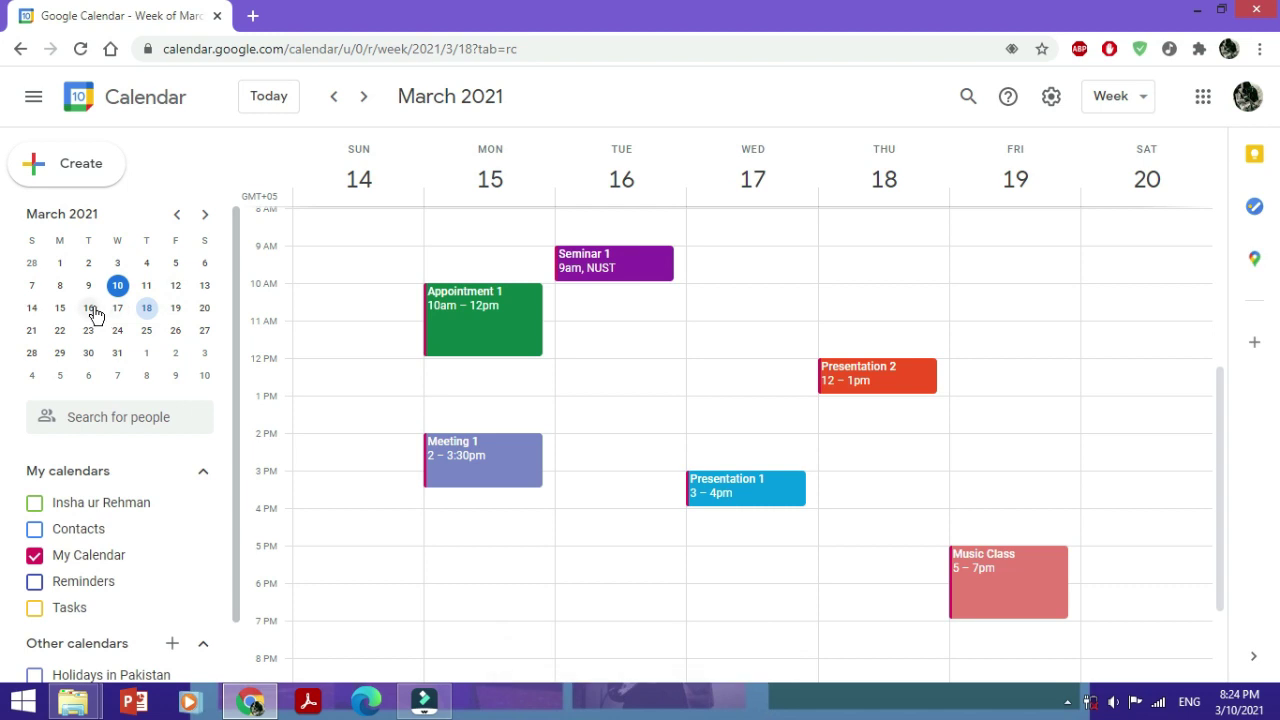
pyautogui.click(87, 356)
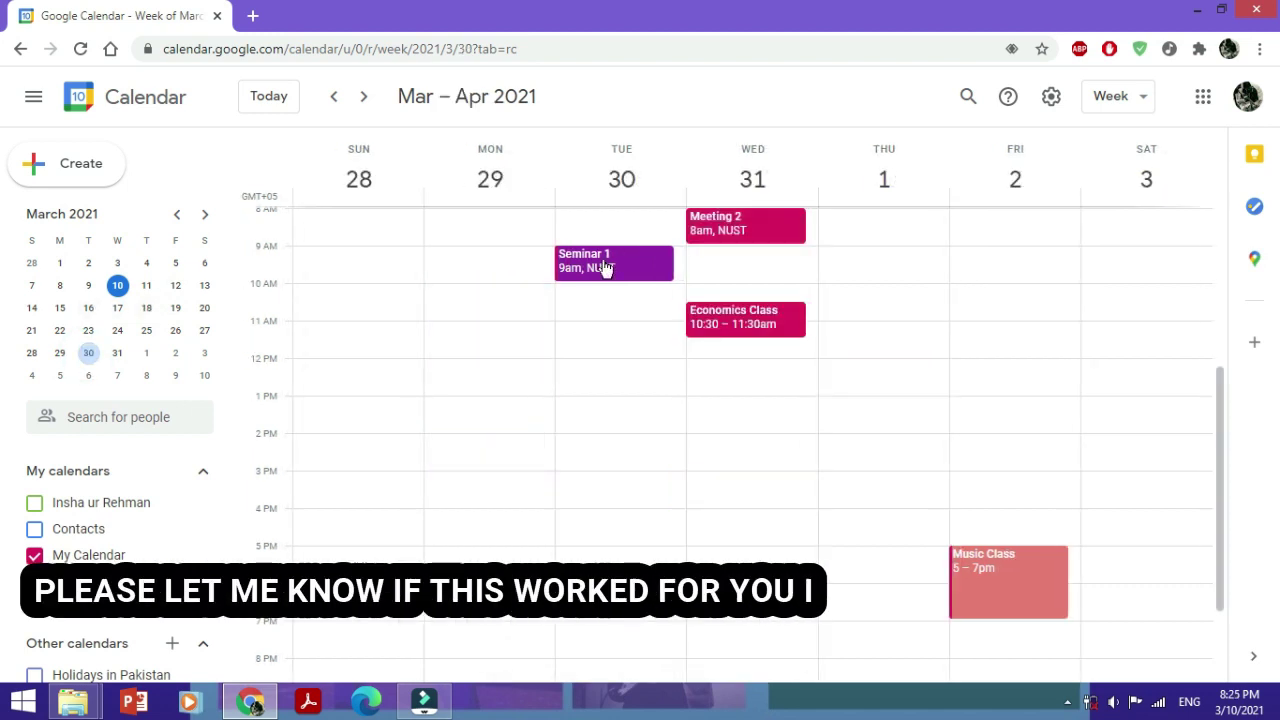
pyautogui.click(86, 309)
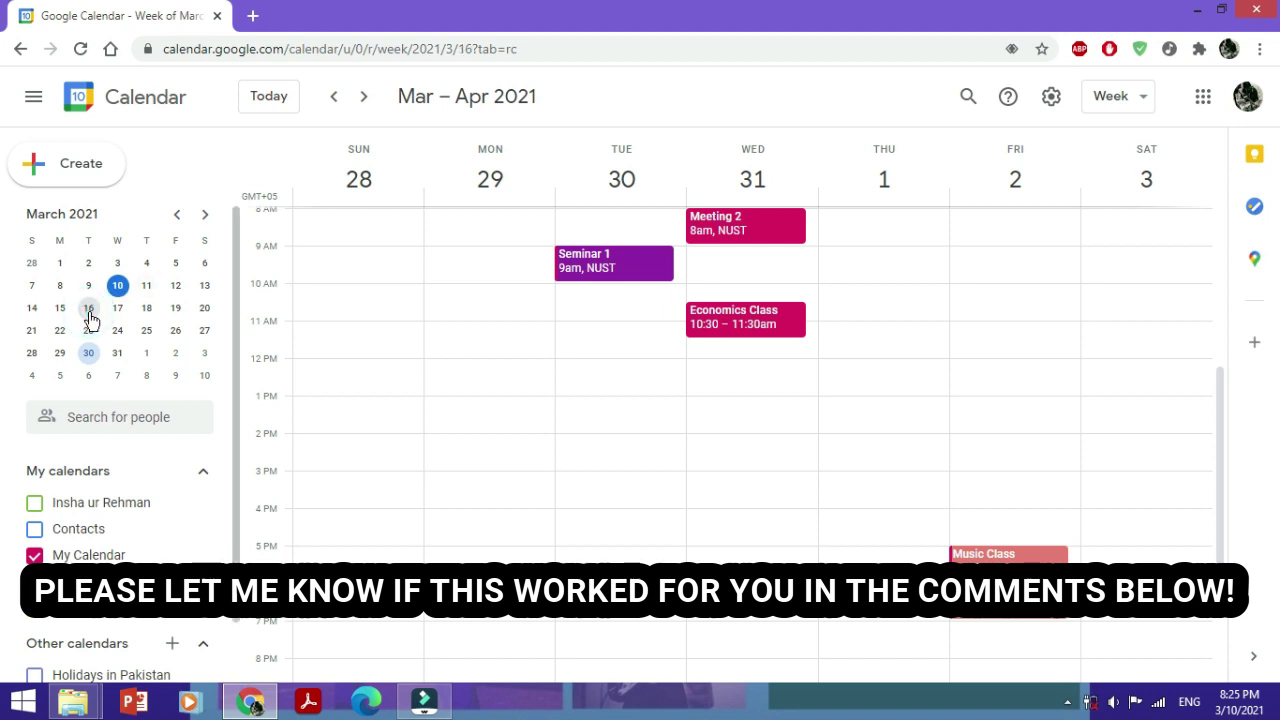